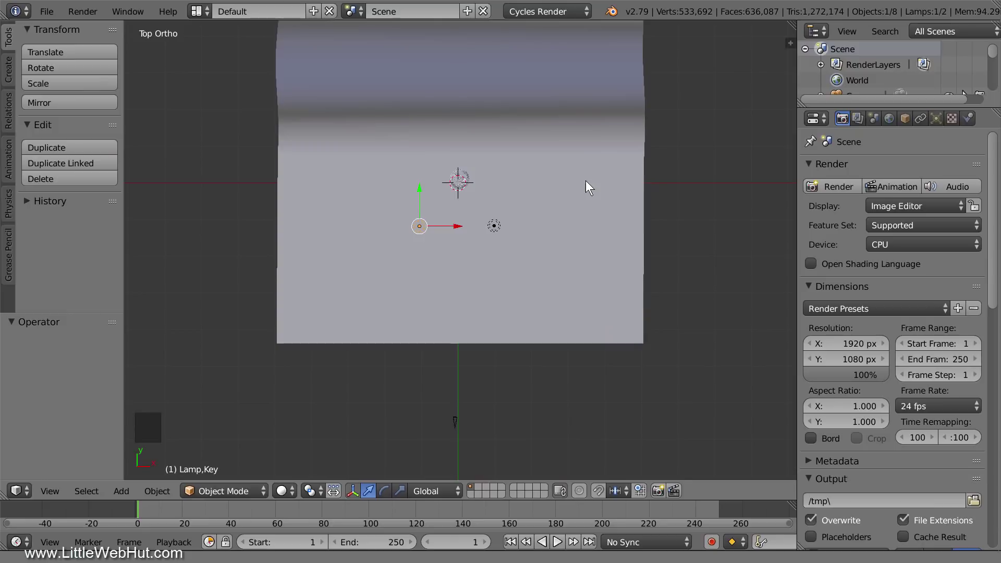
# Set the diffuse colour of the backdrop plane's material to hex 202020.
pyautogui.rightClick(586, 181)
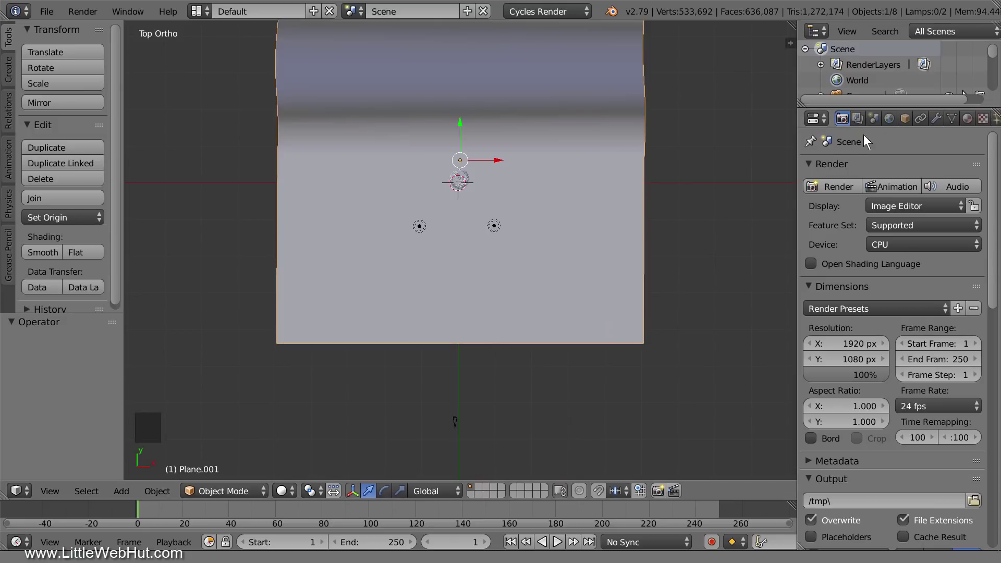
pyautogui.click(968, 118)
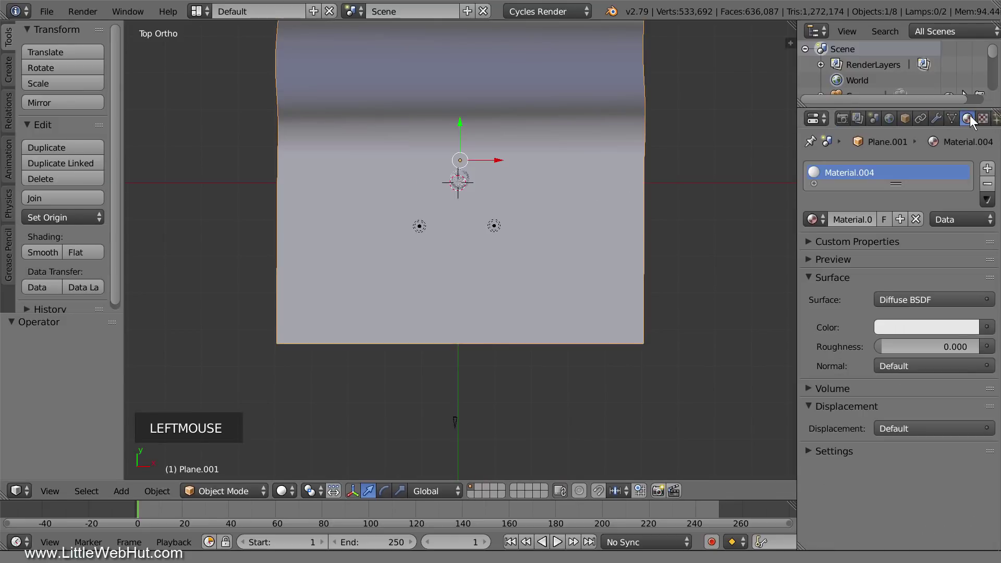
pyautogui.click(948, 328)
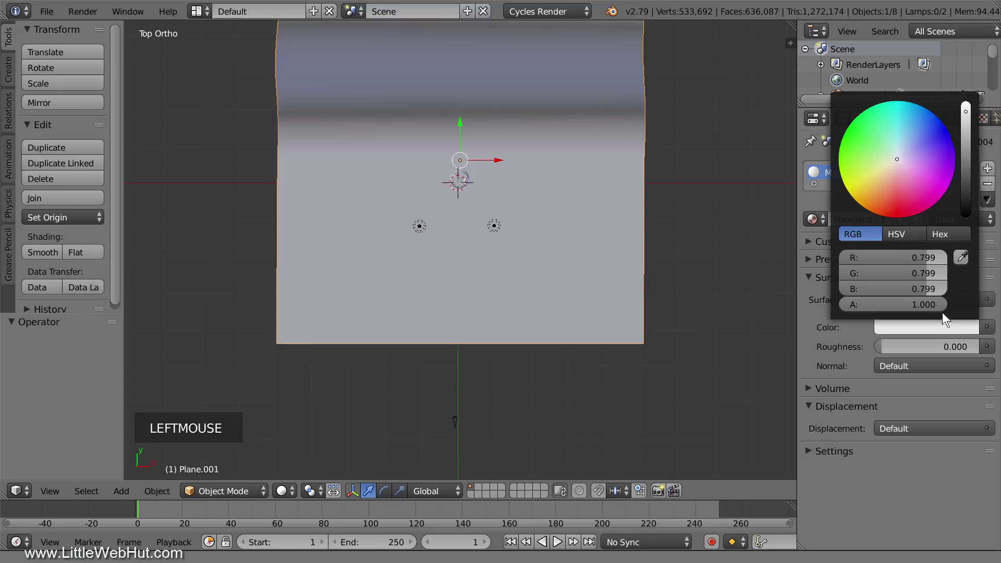
pyautogui.click(947, 234)
pyautogui.click(878, 256)
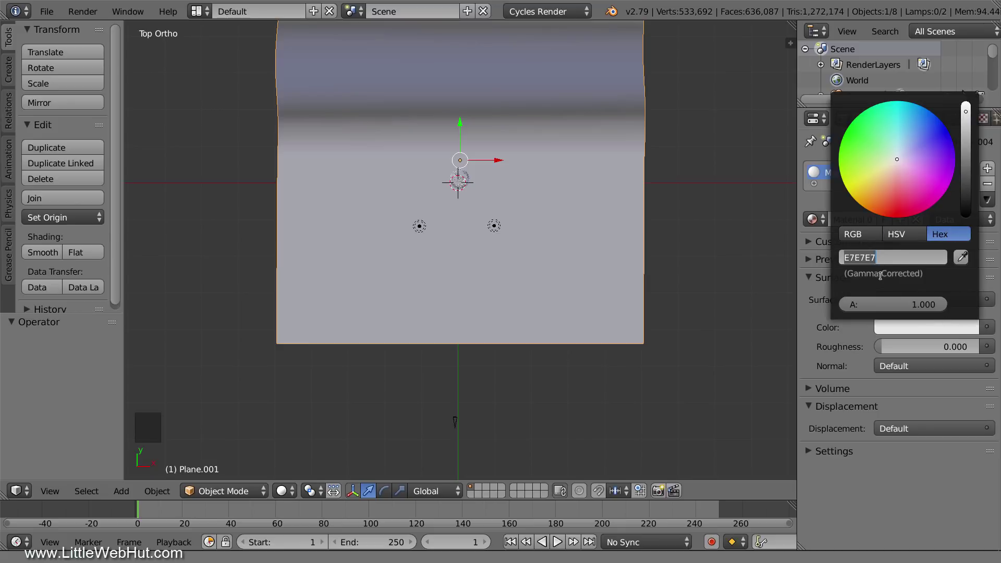
pyautogui.write('202020')
pyautogui.press('Return')
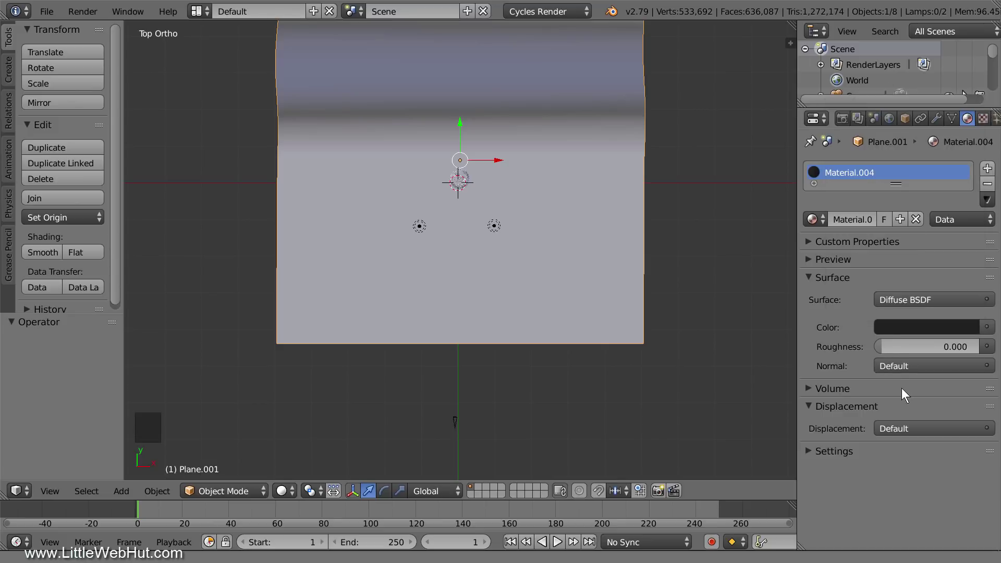
# Darken the world background colour to black.
pyautogui.click(889, 119)
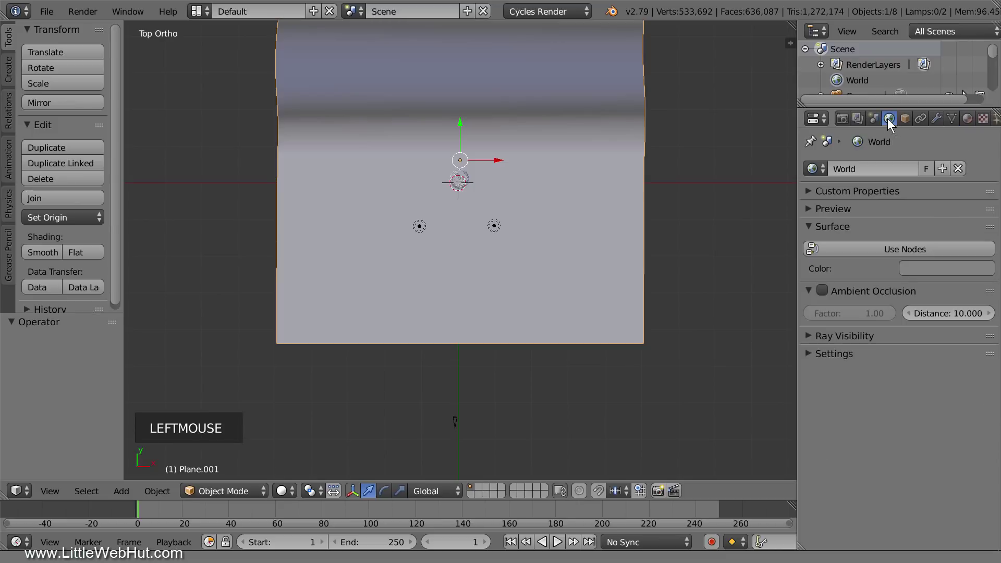
pyautogui.click(943, 267)
pyautogui.moveTo(976, 162); pyautogui.dragTo(977, 175)
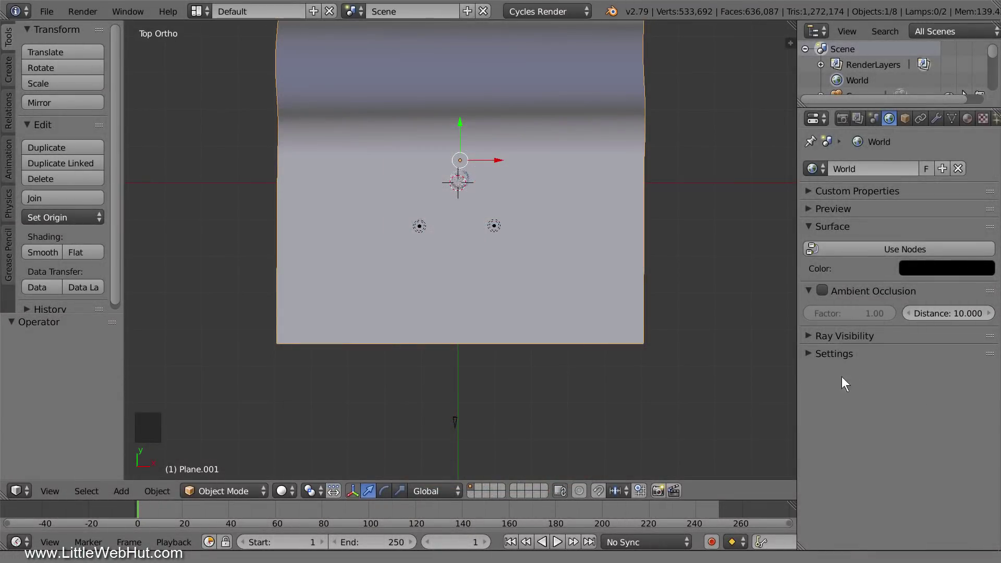
# Duplicate the fill lamp and place the copy behind the can, offset about -9.4 in X and 30.3 in Y.
pyautogui.rightClick(496, 226)
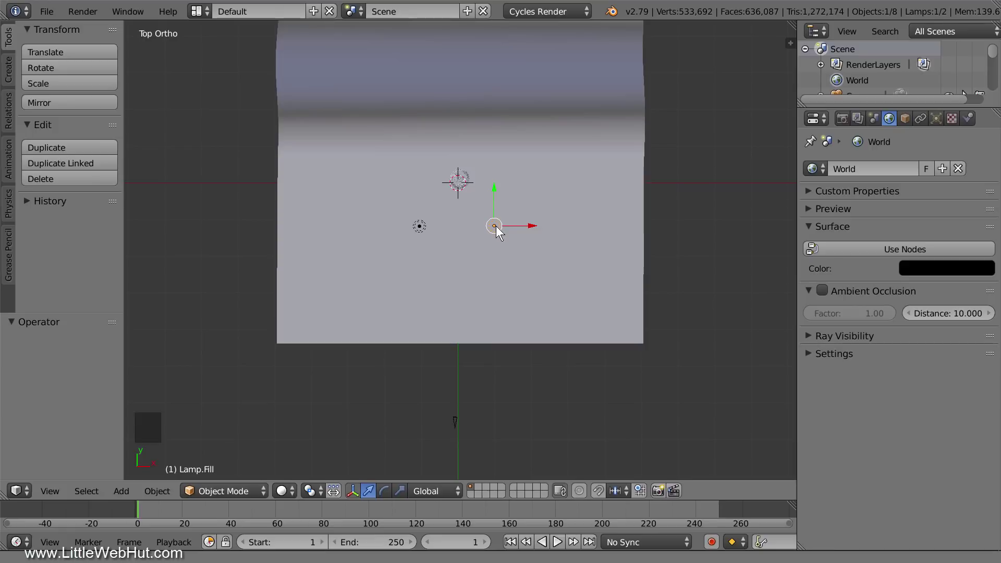
pyautogui.hotkey('shift', 'd')
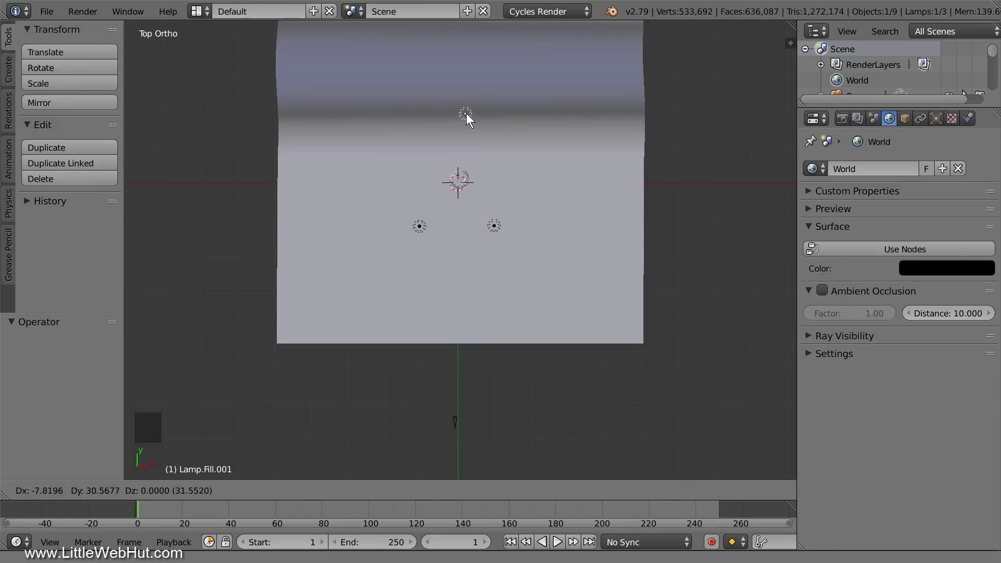
pyautogui.click(462, 114)
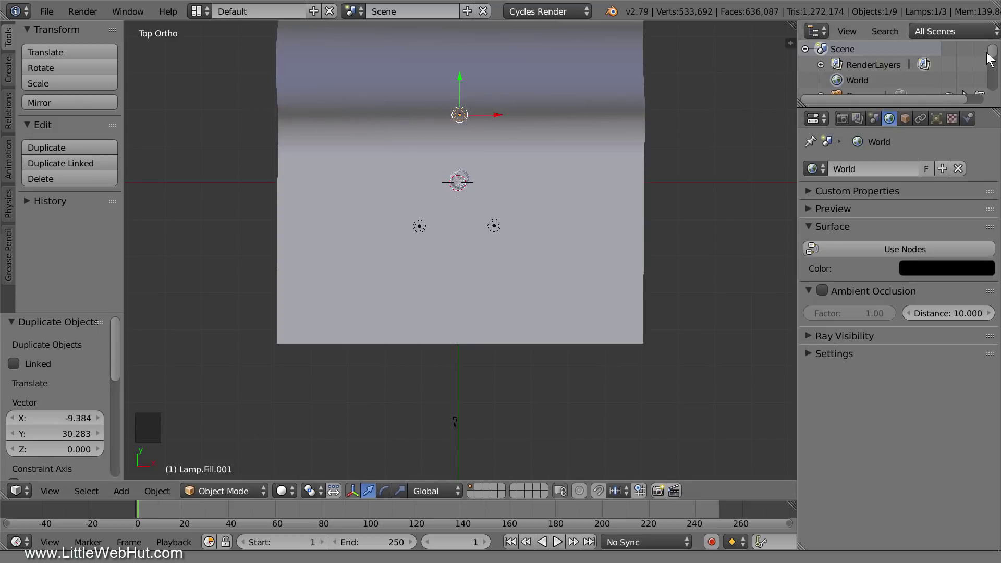
# Rename the duplicated lamp to Lamp.Backlight and change its lamp type to Spot.
pyautogui.moveTo(992, 52); pyautogui.dragTo(990, 83)
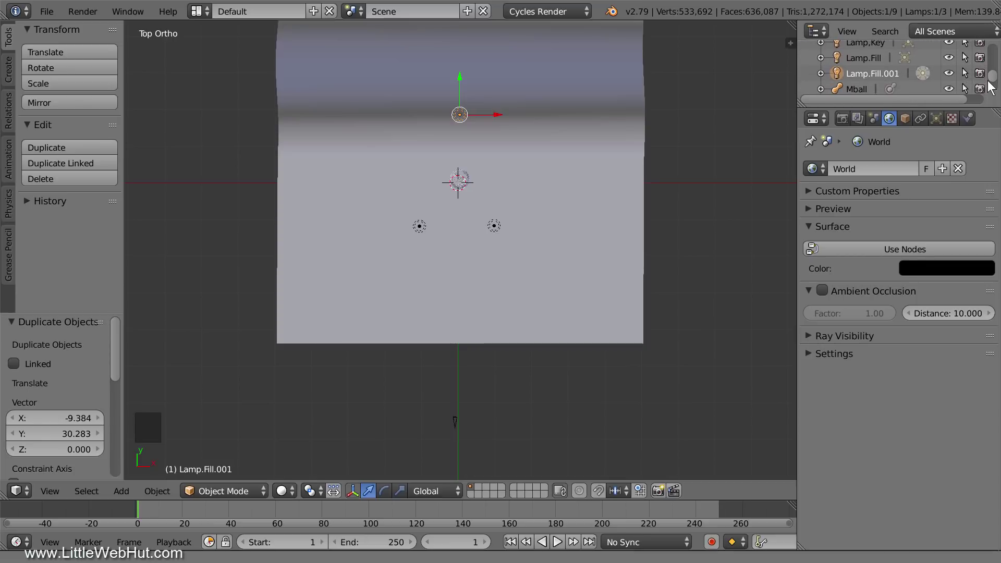
pyautogui.doubleClick(888, 73)
pyautogui.press('BackSpace')
pyautogui.press('BackSpace')
pyautogui.press('BackSpace')
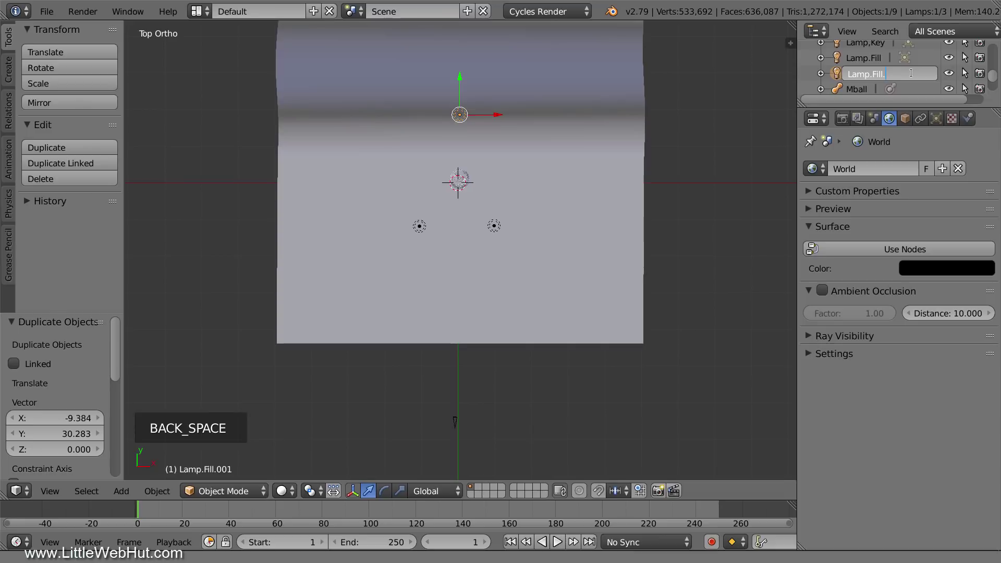
pyautogui.press('BackSpace')
pyautogui.press('BackSpace')
pyautogui.press('BackSpace')
pyautogui.press('BackSpace')
pyautogui.press('BackSpace')
pyautogui.write('Backlight')
pyautogui.press('Return')
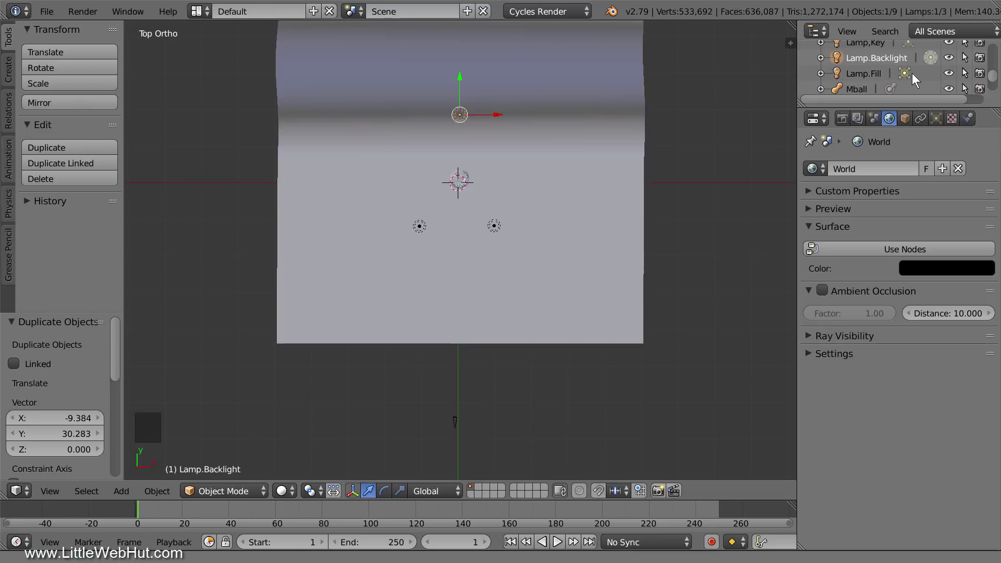
pyautogui.click(937, 119)
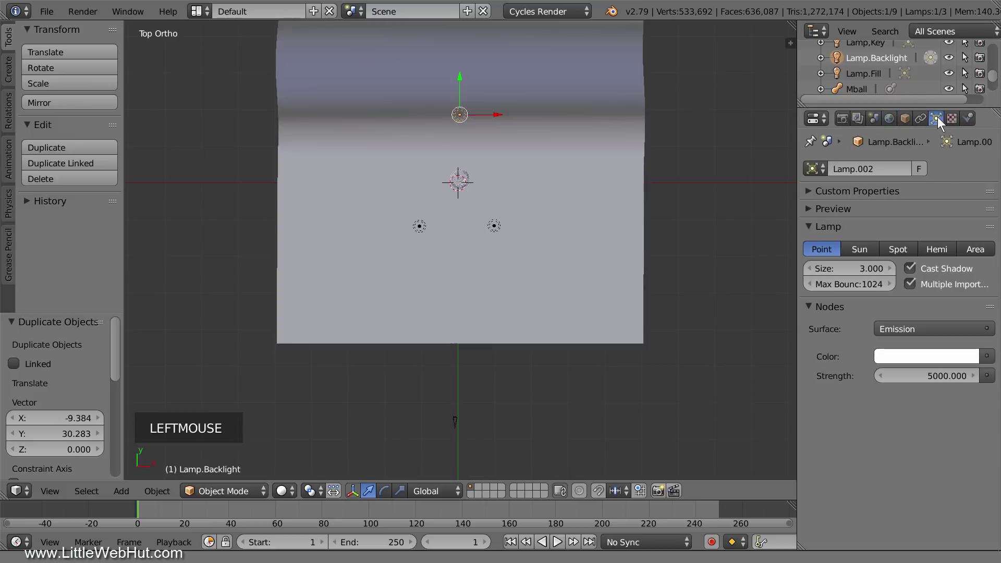
pyautogui.click(906, 250)
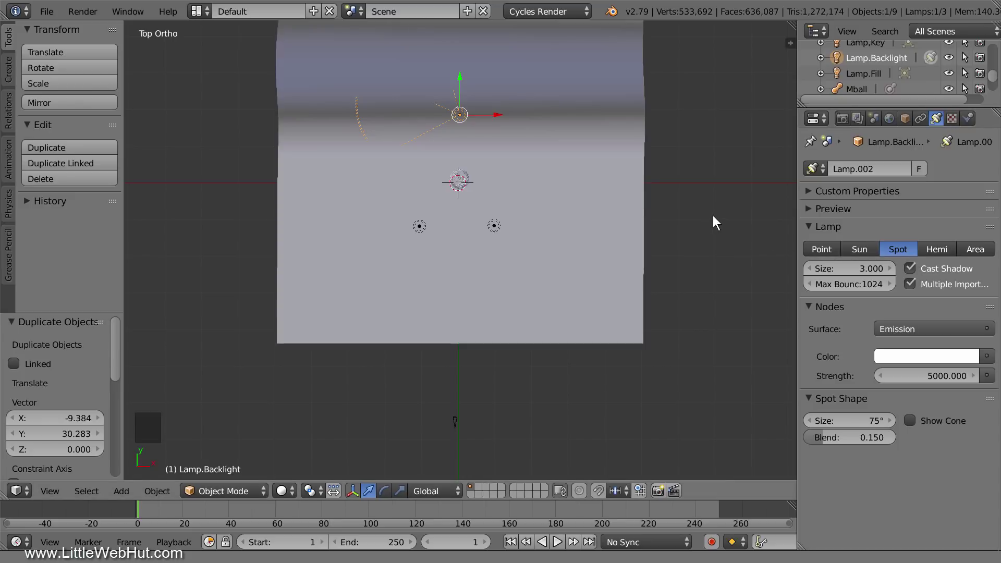
# Add a Plain Axes empty and, in front view, move it about 0.63 in X and -4.4 in Z onto the can's middle.
pyautogui.hotkey('shift', 'a')
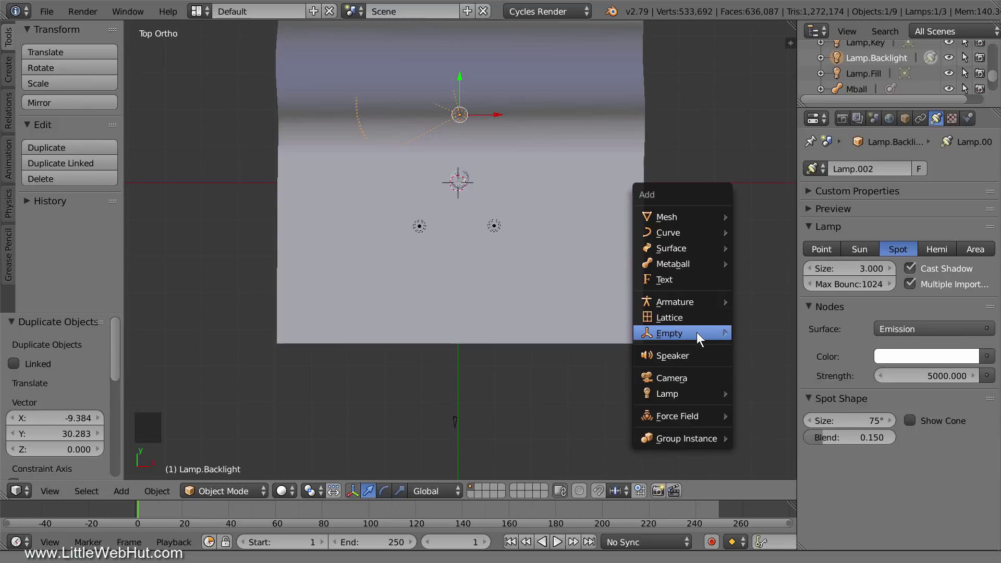
pyautogui.moveTo(698, 333)
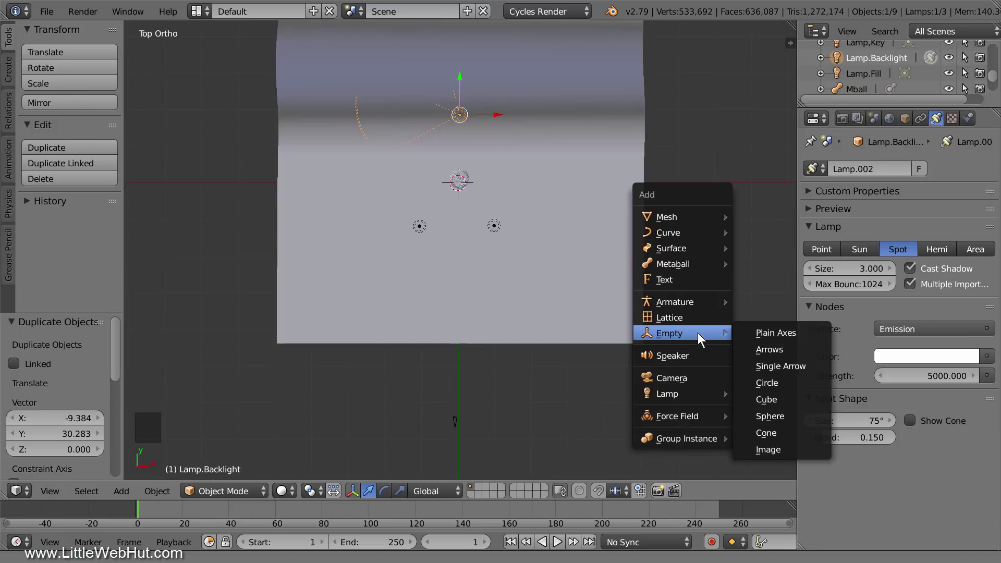
pyautogui.click(811, 333)
pyautogui.press('KP_1')
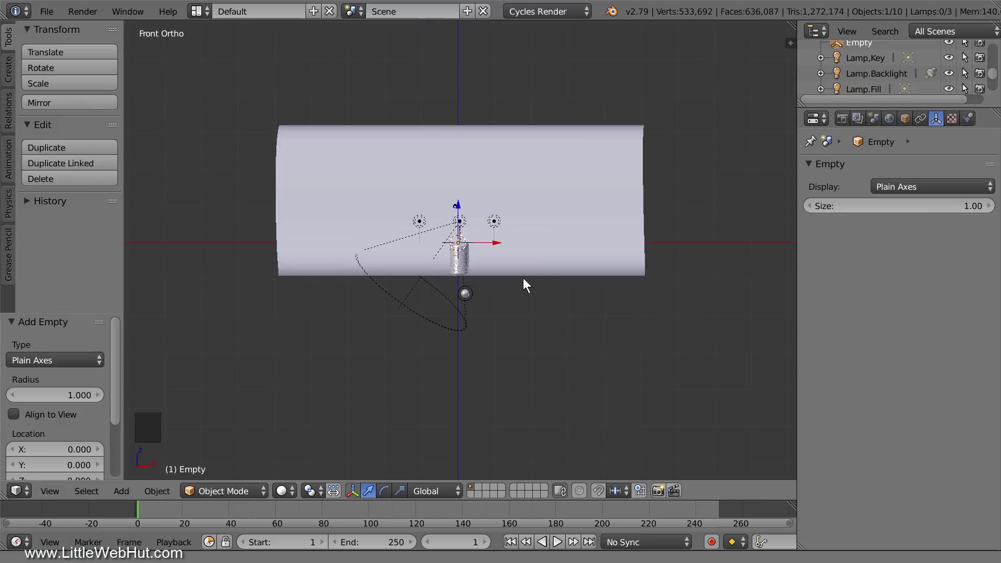
pyautogui.scroll(5, 524, 279)
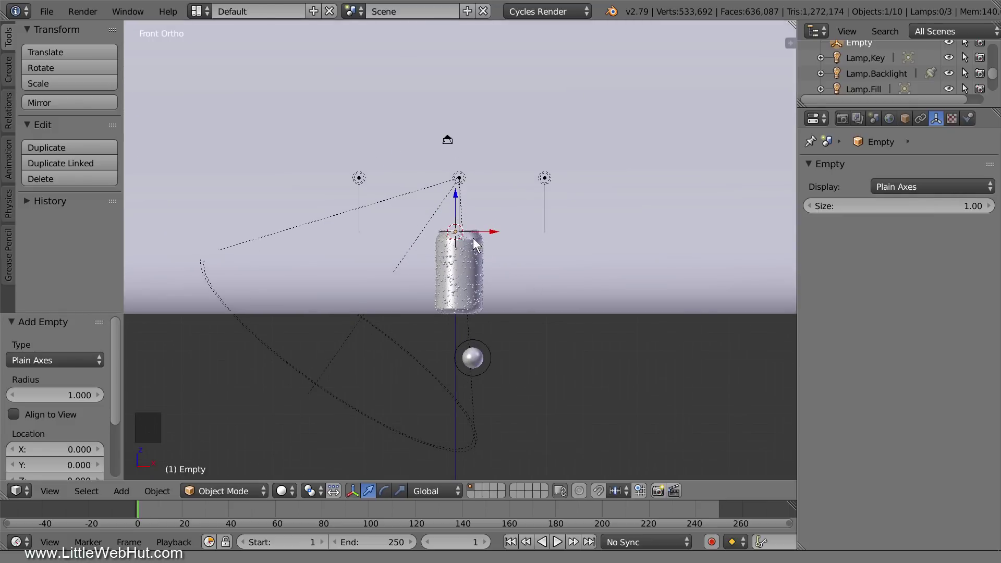
pyautogui.press('g')
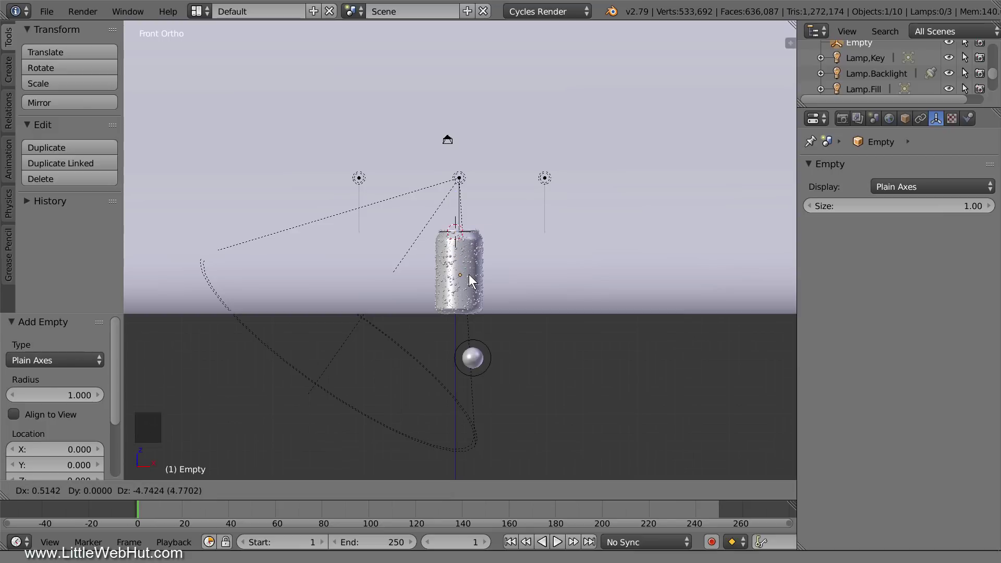
pyautogui.click(470, 271)
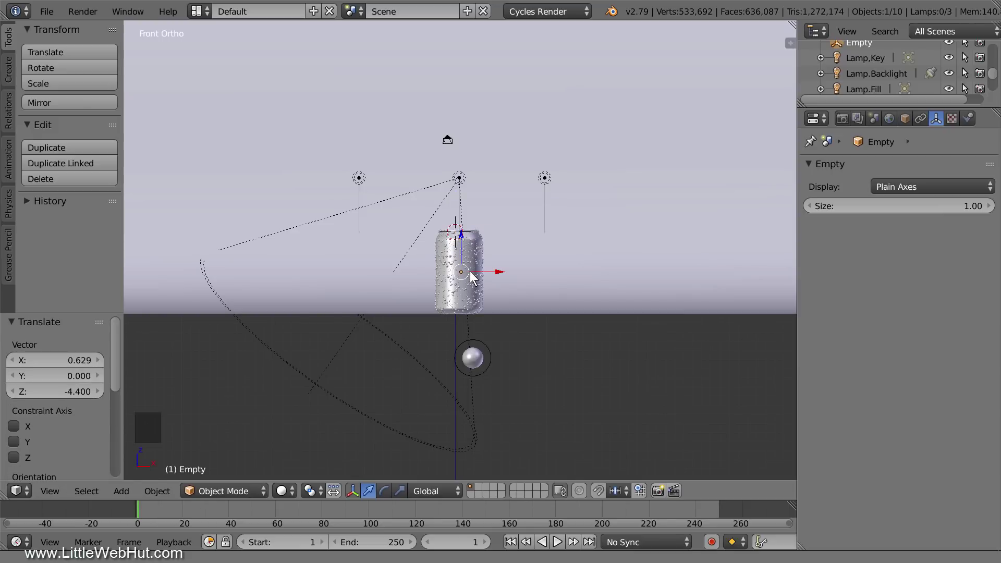
# In right side view, shift the empty about 1.2 along Y to centre it in the can.
pyautogui.press('KP_3')
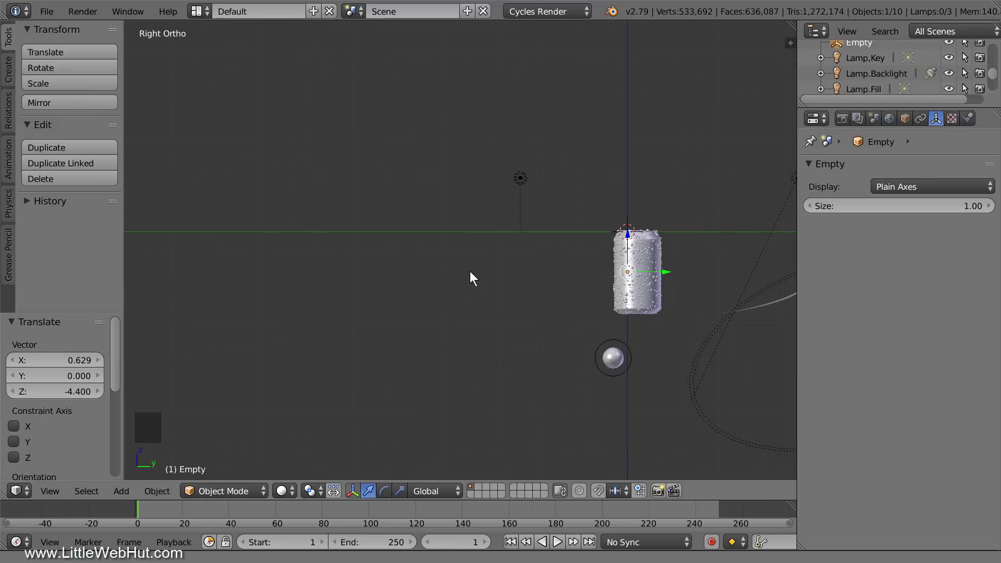
pyautogui.press('g')
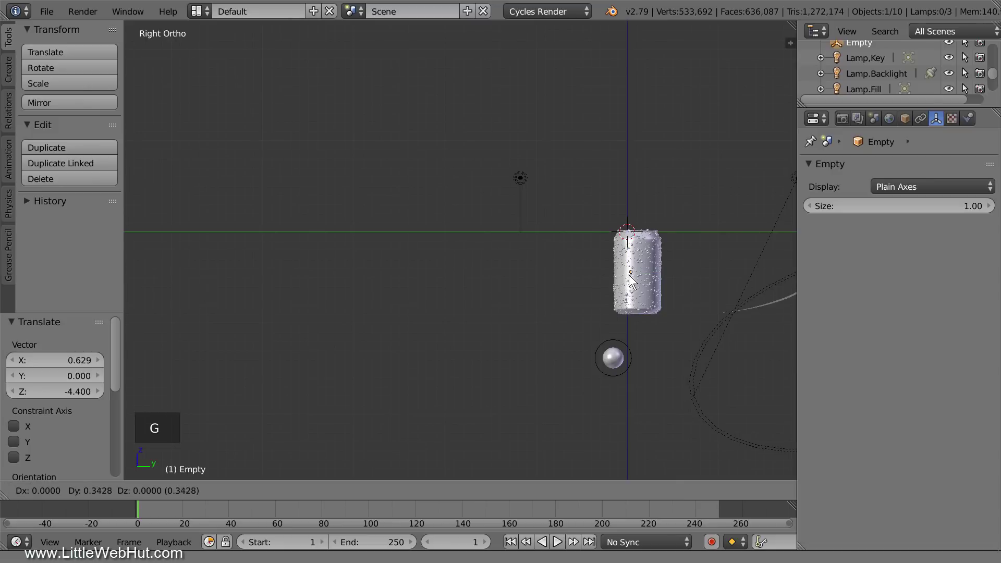
pyautogui.click(635, 276)
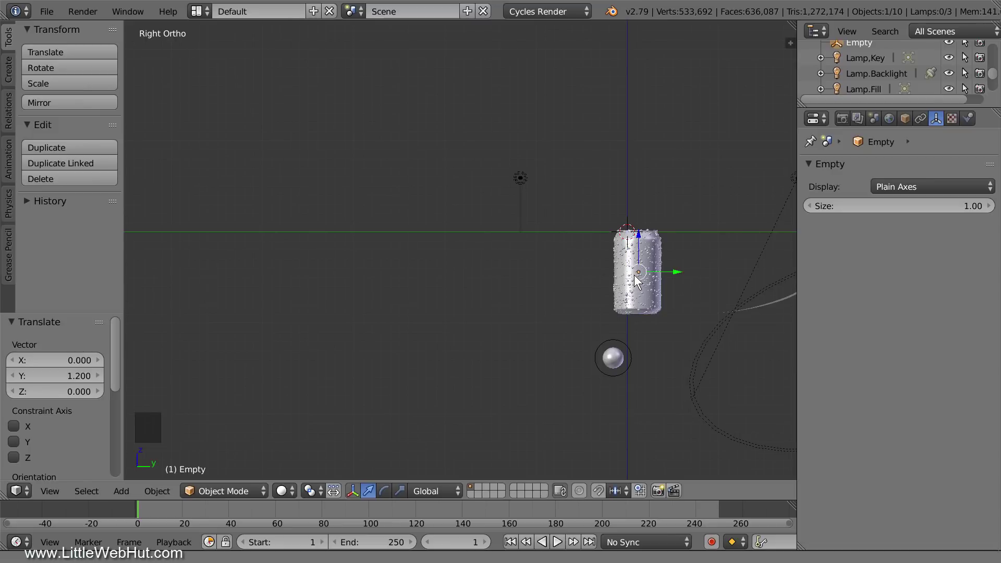
# Add a Track To constraint to the backlight with the Empty as its target.
pyautogui.keyDown('shift'); pyautogui.moveTo(635, 276); pyautogui.dragTo(477, 281, button='middle'); pyautogui.keyUp('shift')
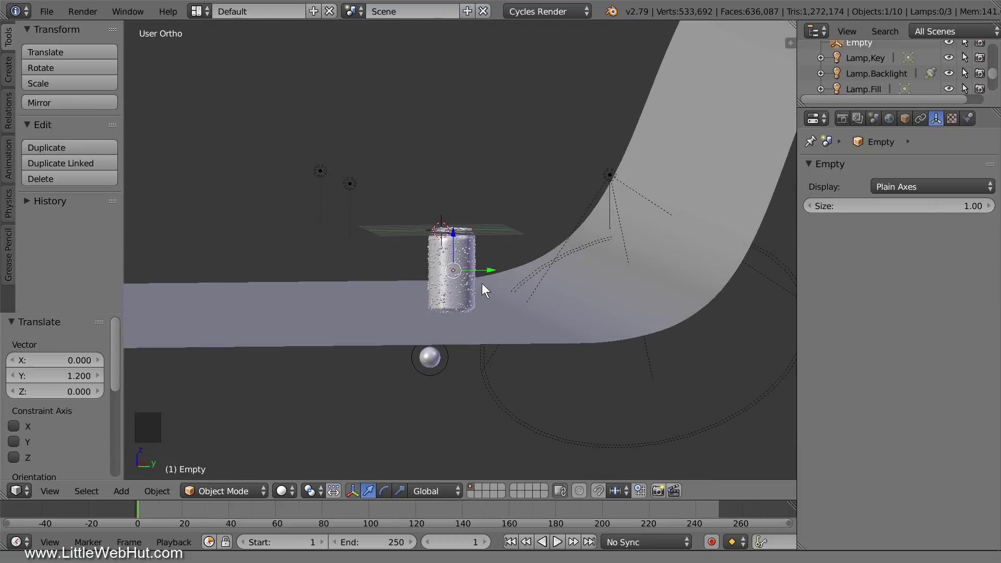
pyautogui.rightClick(610, 176)
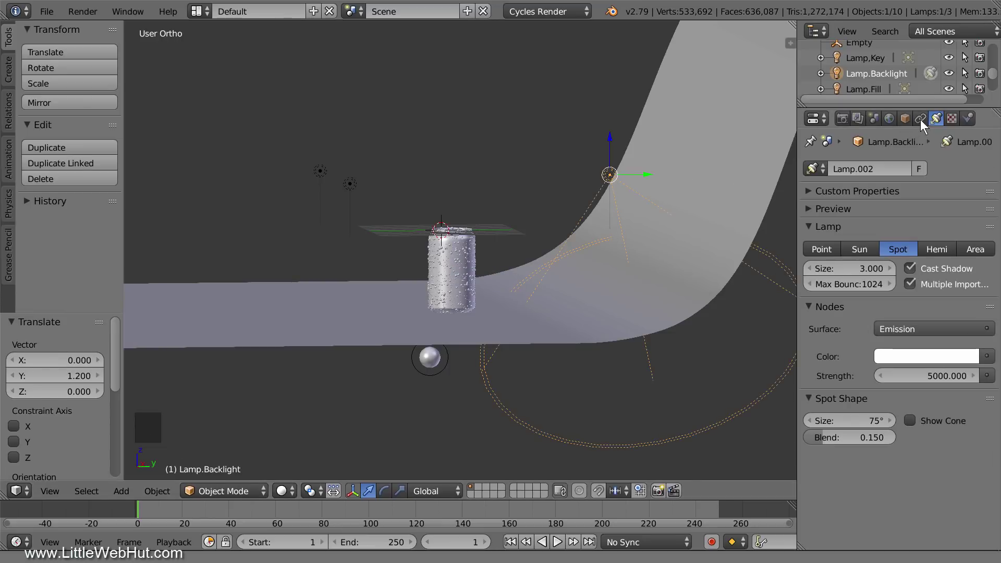
pyautogui.click(921, 119)
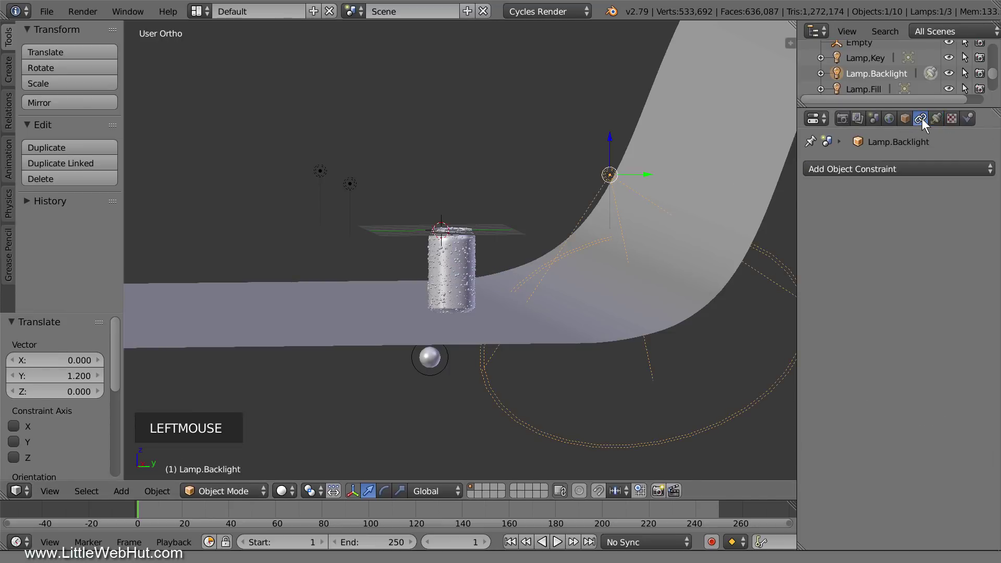
pyautogui.click(913, 165)
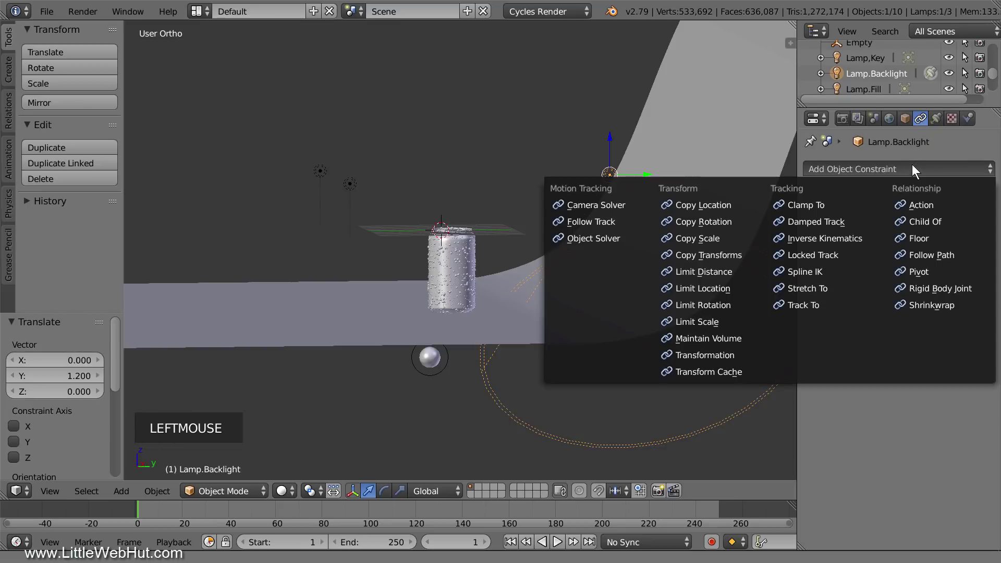
pyautogui.click(830, 304)
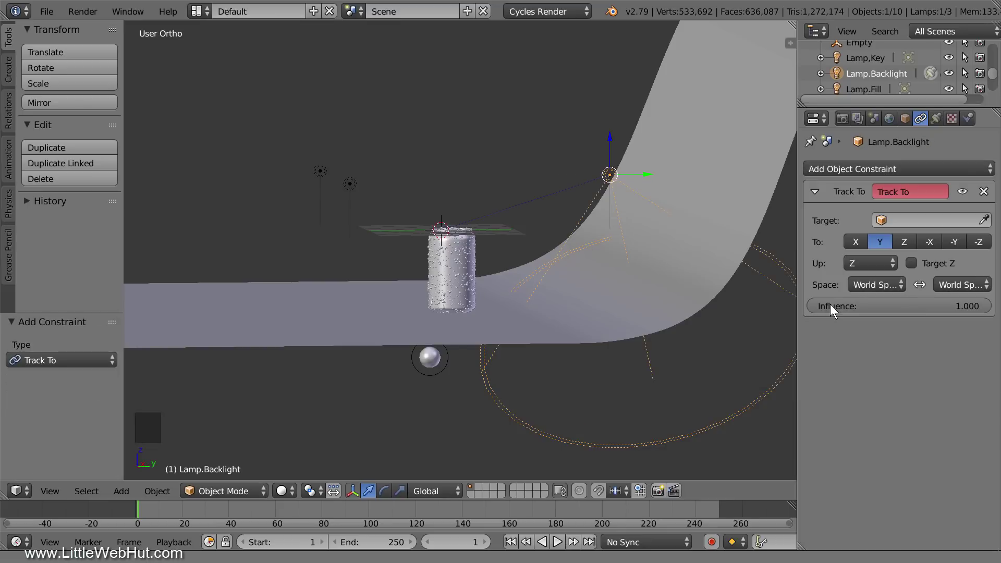
pyautogui.click(917, 220)
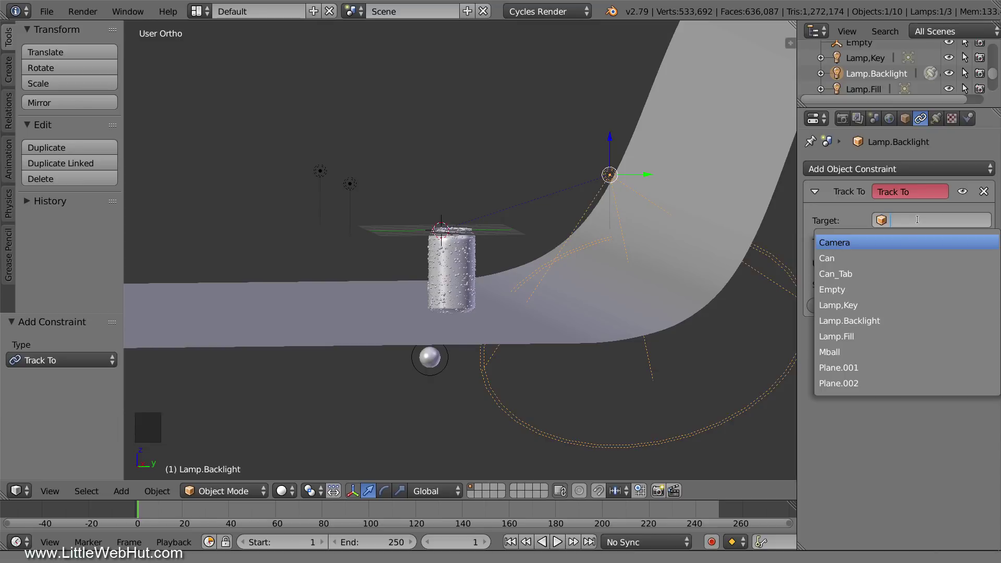
pyautogui.click(859, 289)
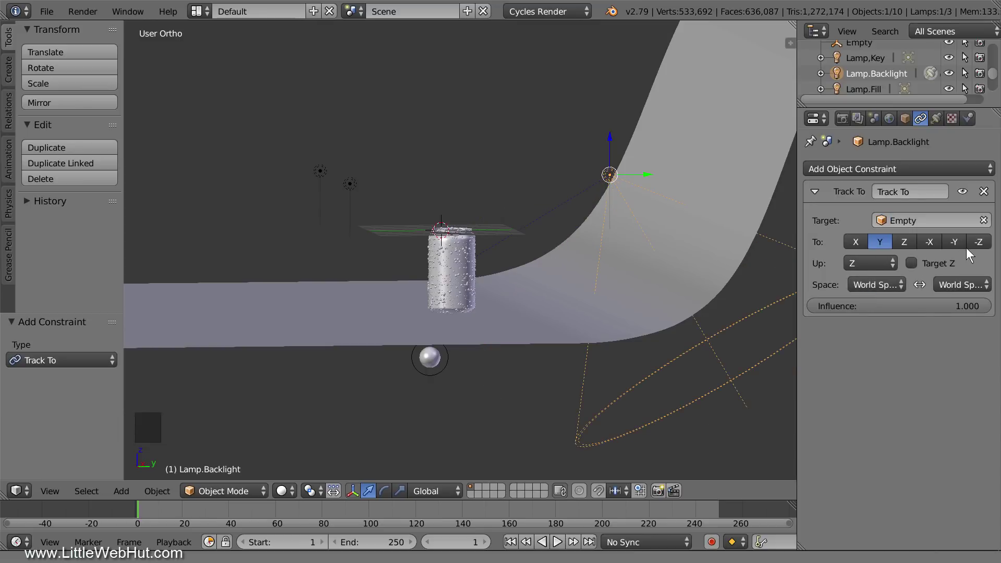
# Set the Track To constraint's tracking axis to -Z and its up axis to Y.
pyautogui.click(979, 242)
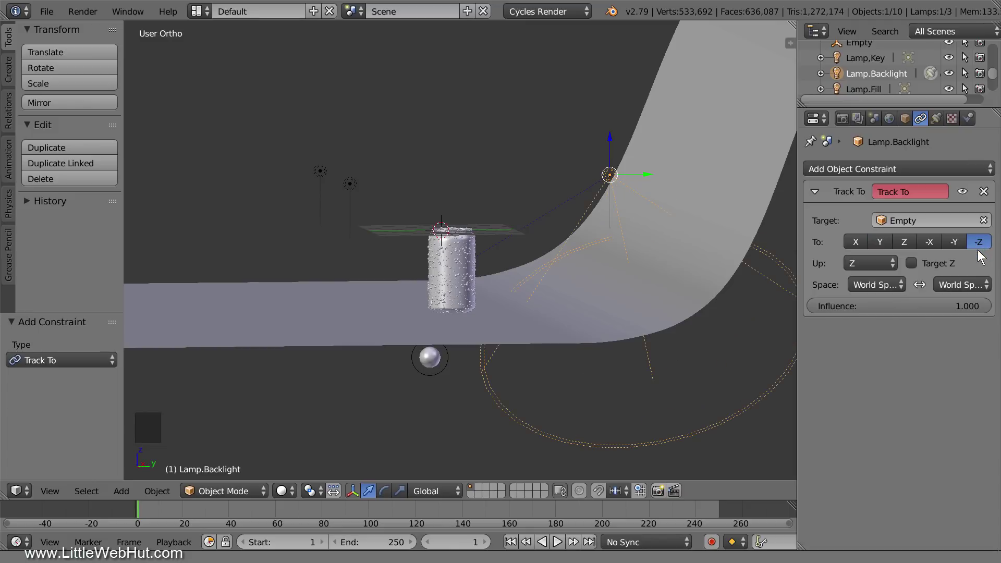
pyautogui.click(890, 262)
pyautogui.click(890, 228)
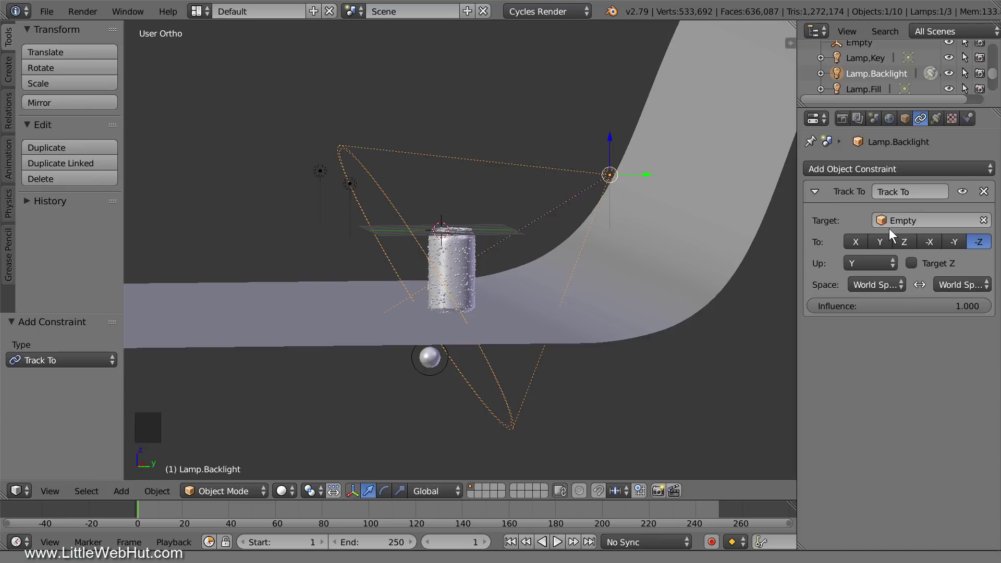
# Set the backlight's emission strength to 10000 and its spot shape size to 45°.
pyautogui.moveTo(608, 139)
pyautogui.mouseDown()
pyautogui.moveTo(605, 262)
pyautogui.moveTo(615, 139)
pyautogui.mouseUp()
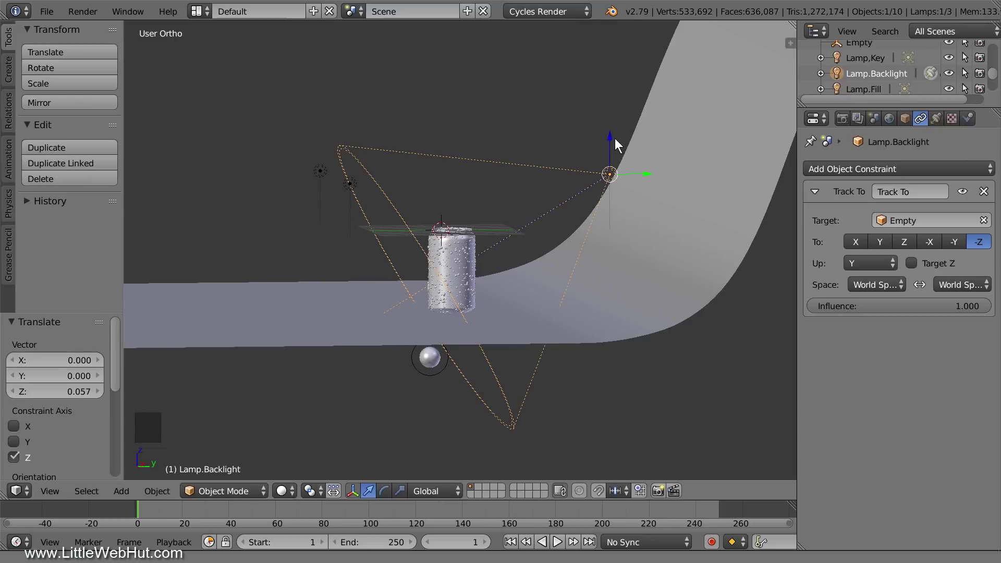
pyautogui.click(936, 119)
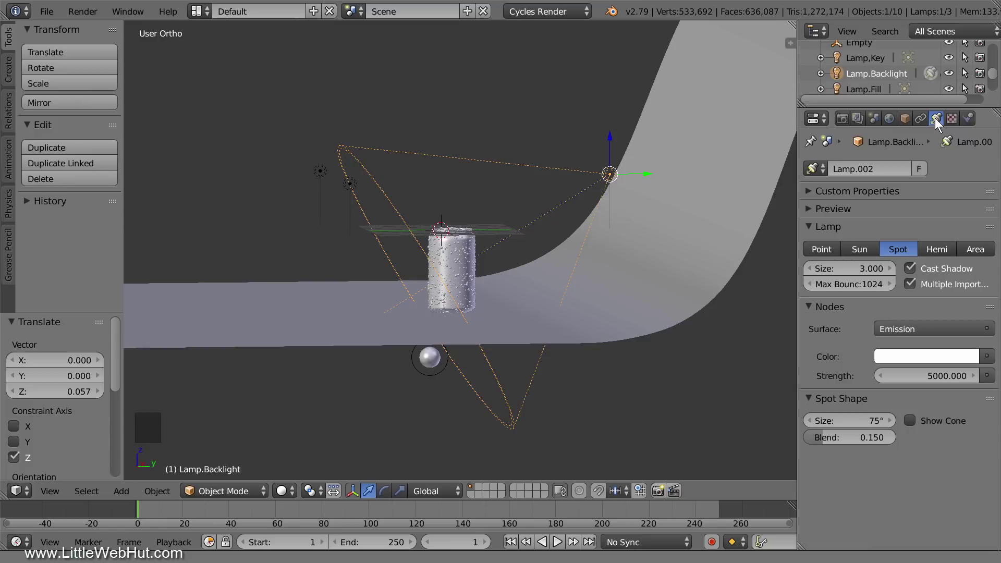
pyautogui.click(936, 375)
pyautogui.write('1000')
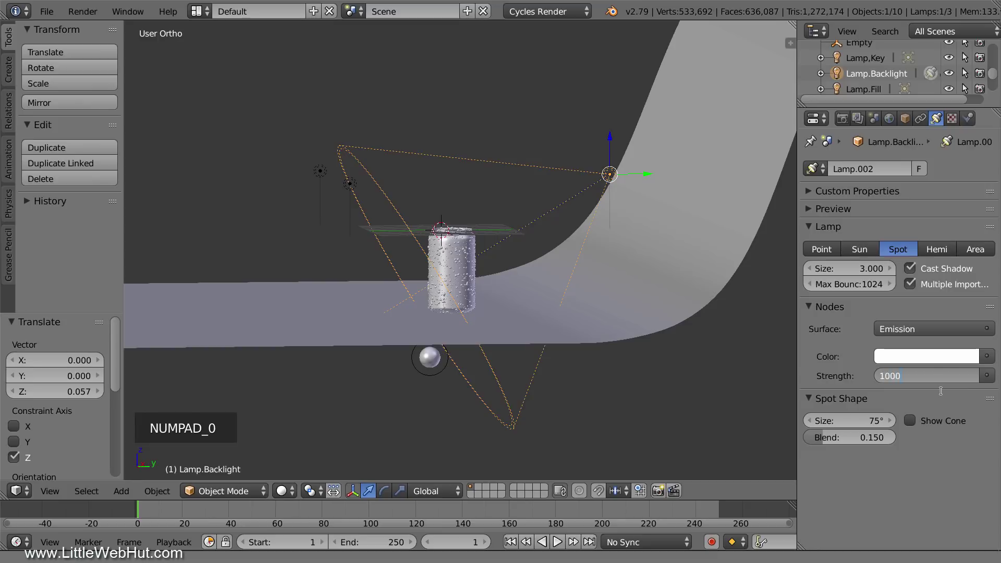
pyautogui.write('0')
pyautogui.press('Return')
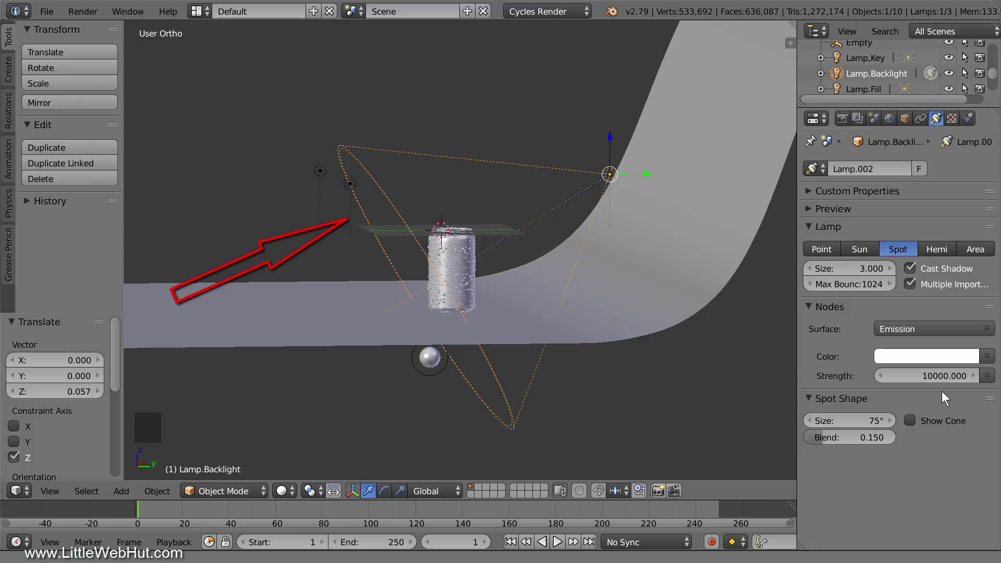
pyautogui.click(845, 421)
pyautogui.write('45')
pyautogui.press('Return')
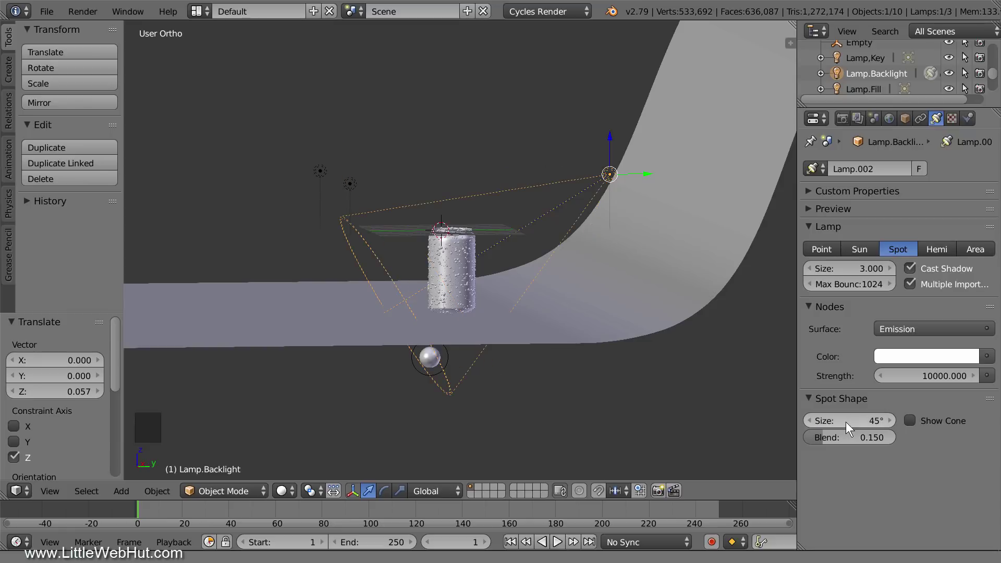
# Preview the camera view in Rendered shading with the Key and Fill lamps hidden.
pyautogui.press('KP_0')
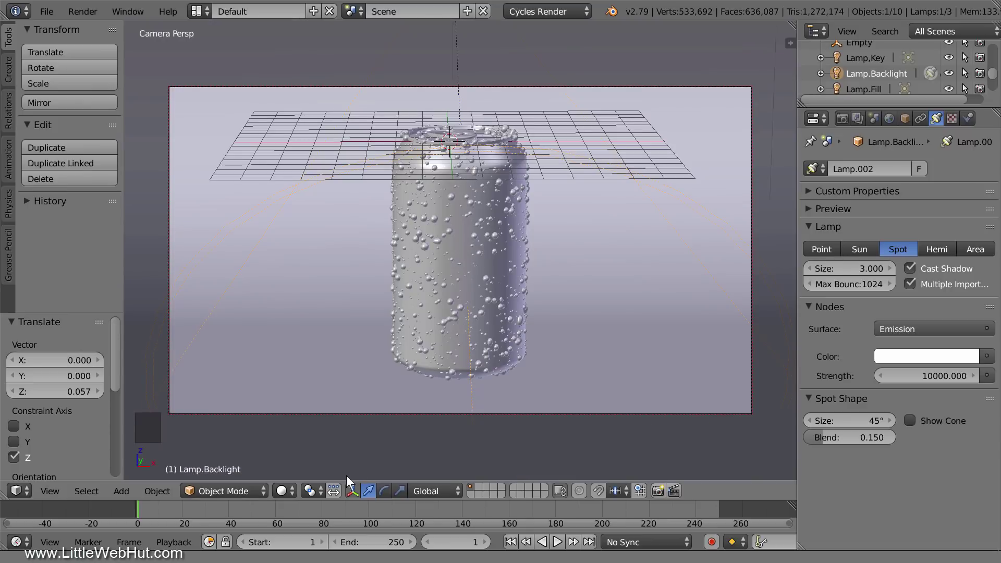
pyautogui.click(284, 490)
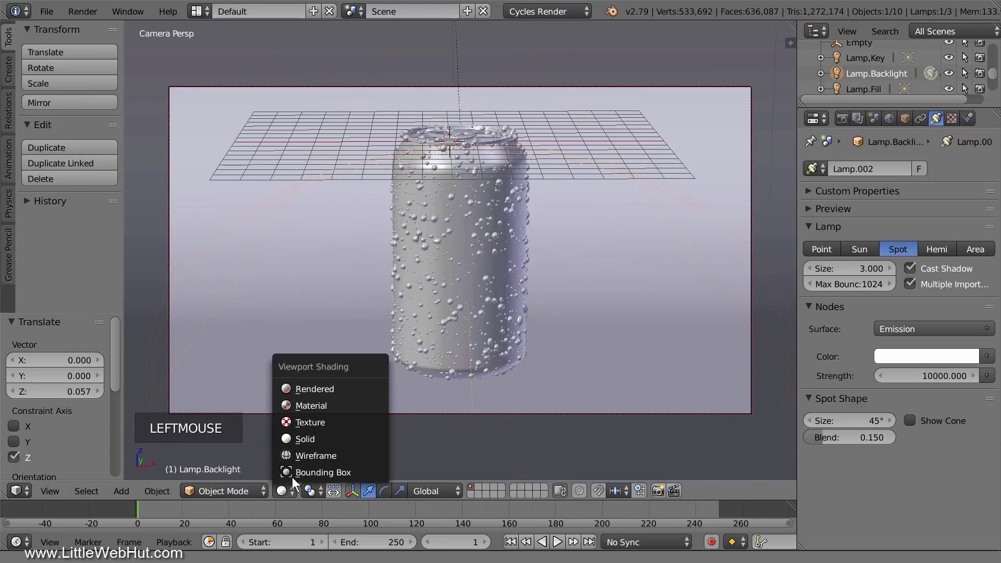
pyautogui.click(354, 389)
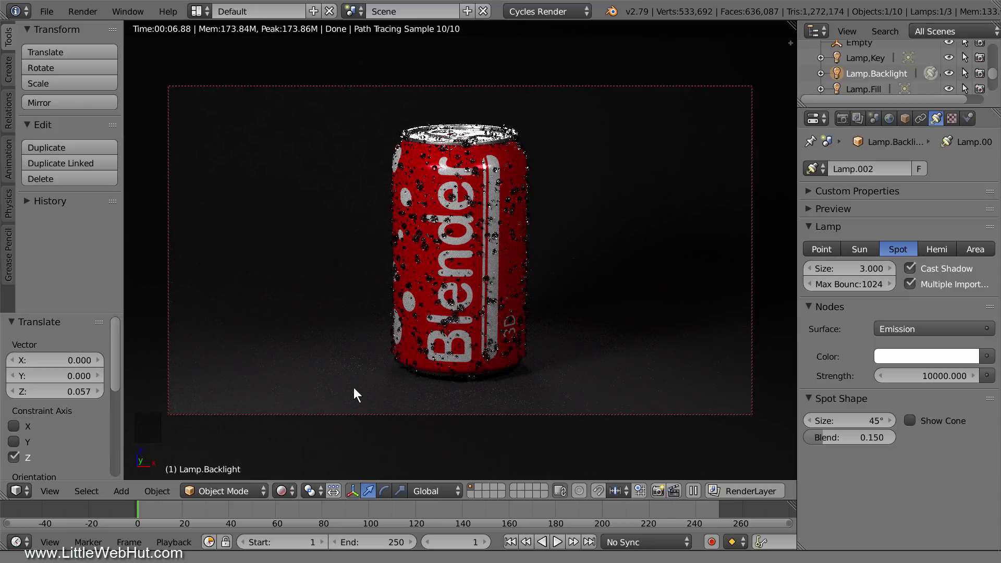
pyautogui.click(949, 58)
pyautogui.click(949, 88)
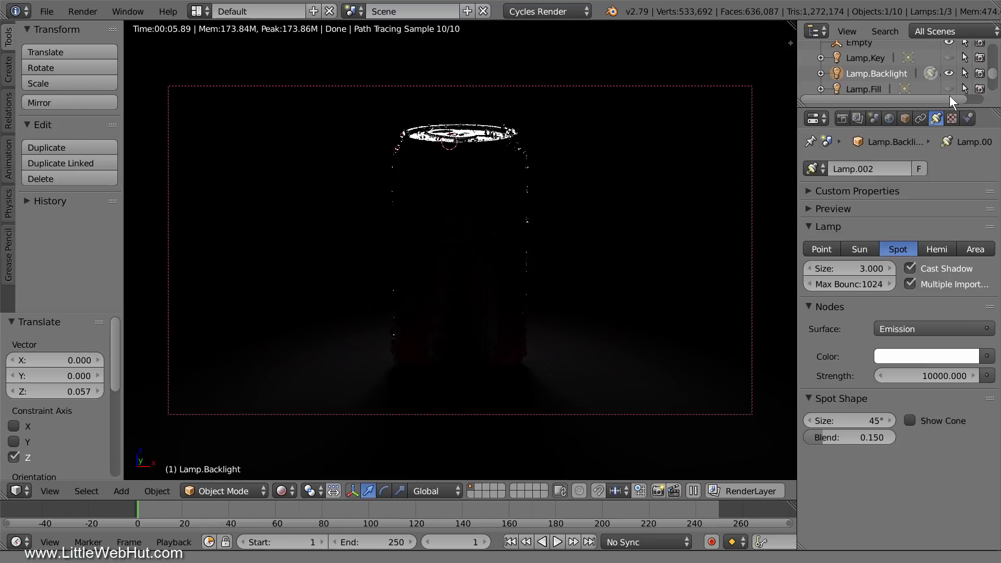
# Increase the backlight's lamp size to 10 to soften its light.
pyautogui.click(861, 268)
pyautogui.moveTo(860, 269); pyautogui.dragTo(860, 282)
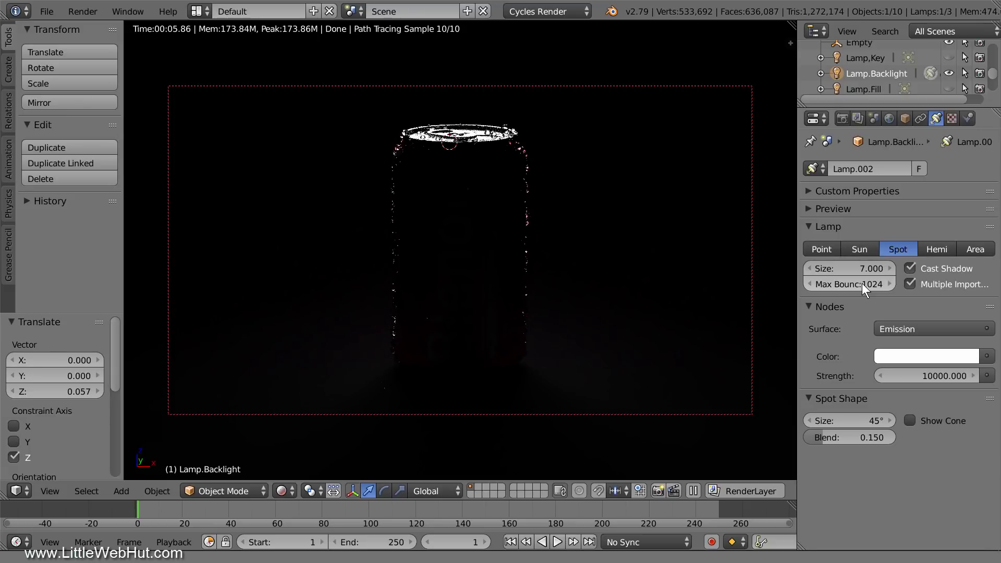
pyautogui.click(856, 269)
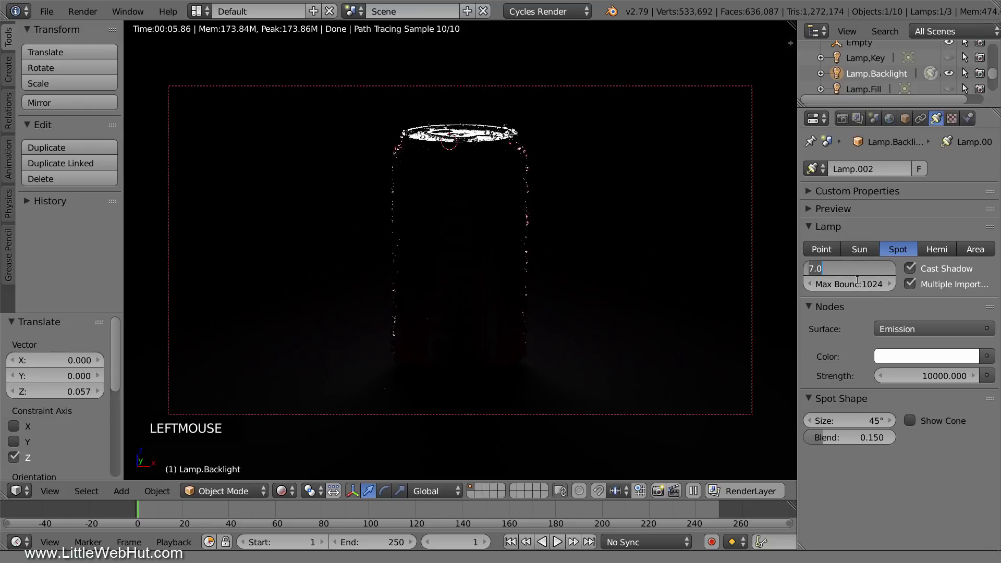
pyautogui.write('10')
pyautogui.press('Return')
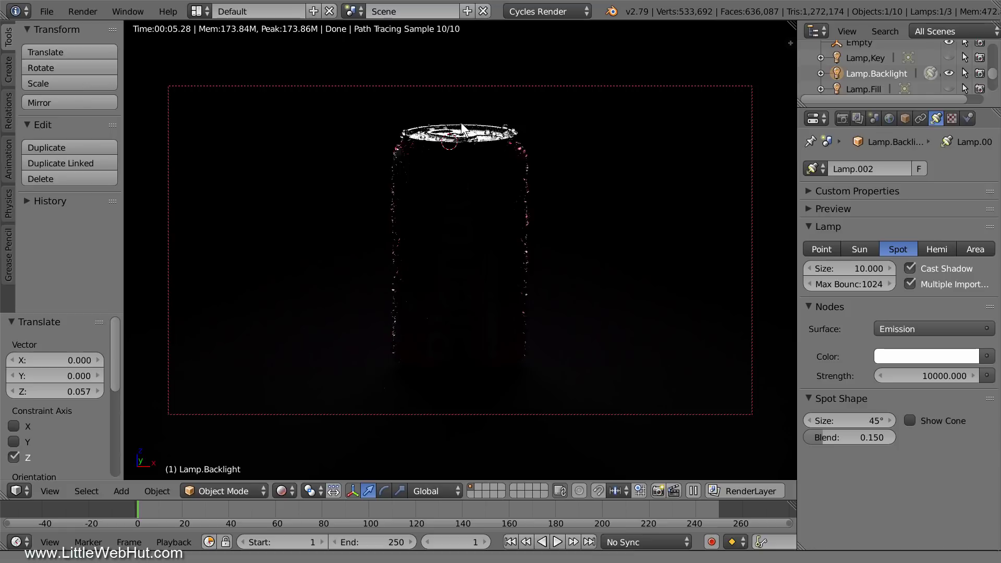
# Lower the backlight about 10.6 along the global Z axis.
pyautogui.press('g')
pyautogui.press('z')
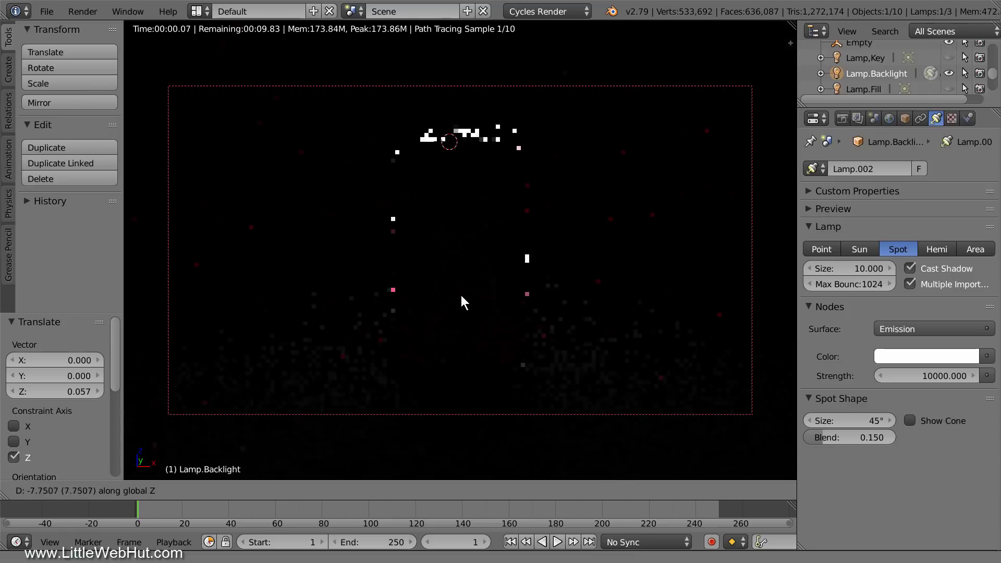
pyautogui.click(458, 349)
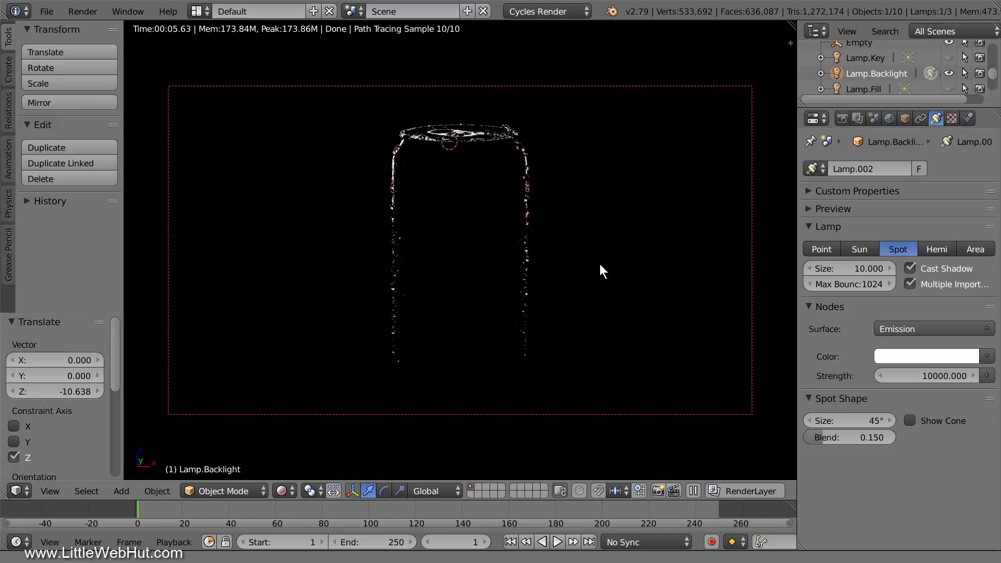
# Show the Key and Fill lamps again and set the backlight's strength to 20000.
pyautogui.click(949, 58)
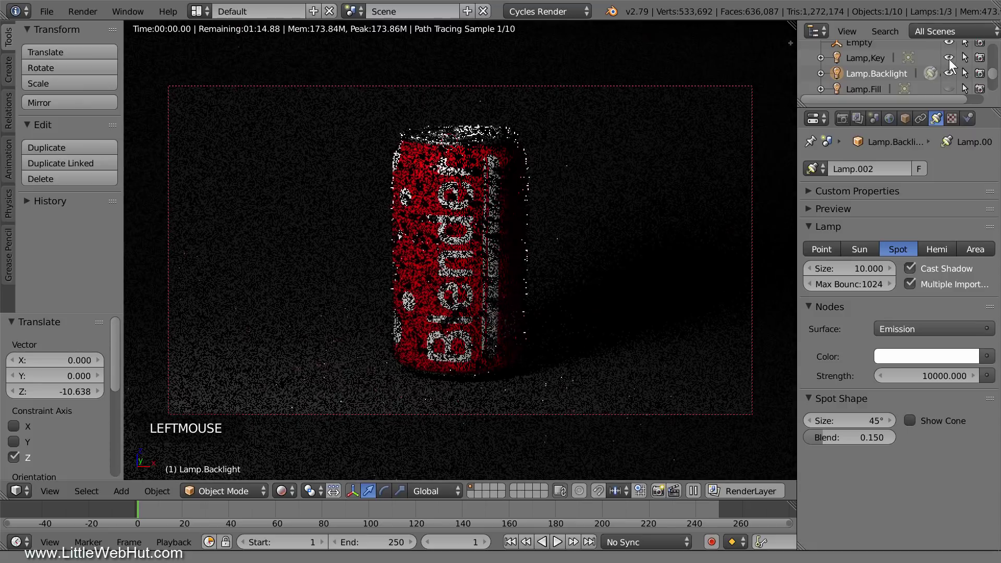
pyautogui.click(950, 87)
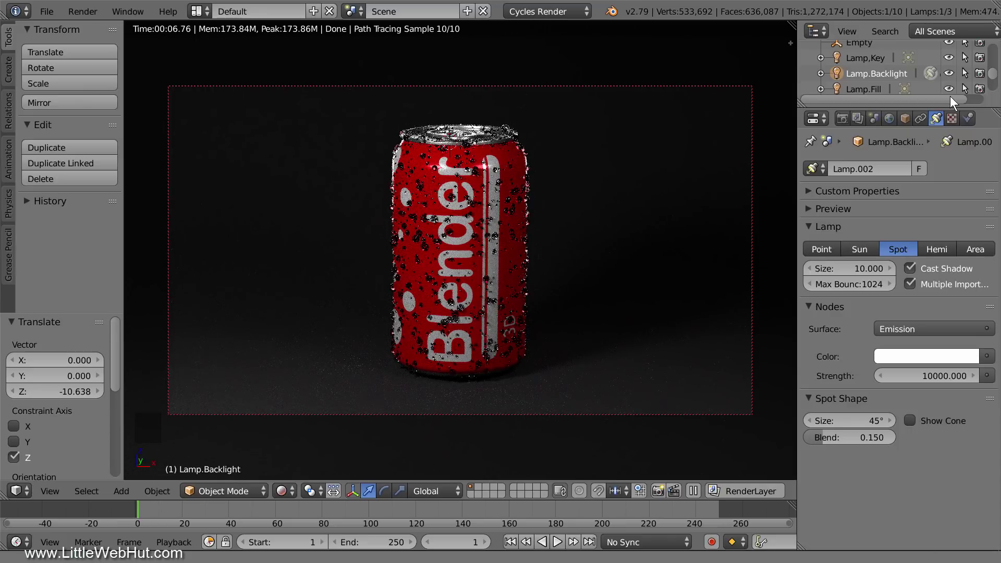
pyautogui.click(931, 375)
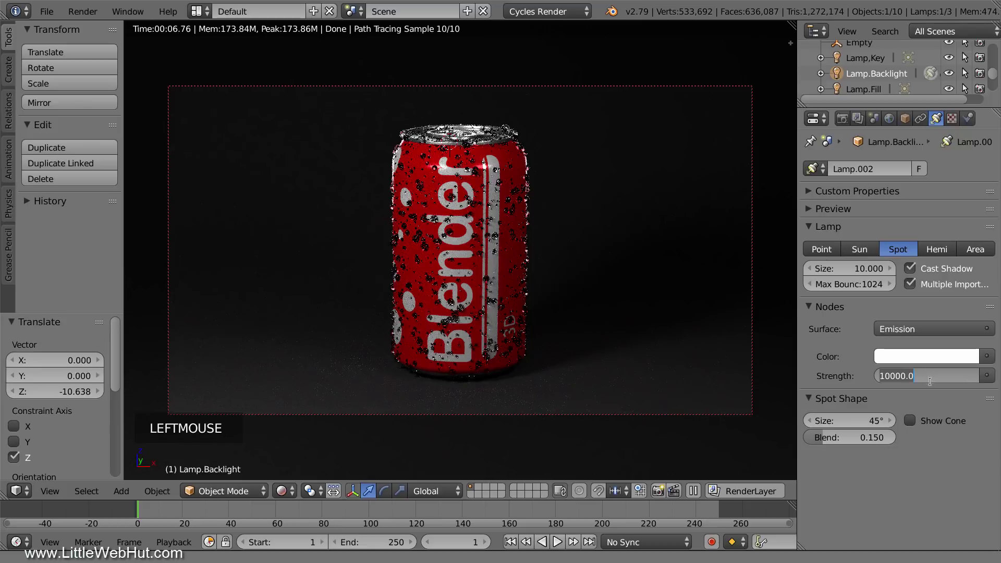
pyautogui.write('20000')
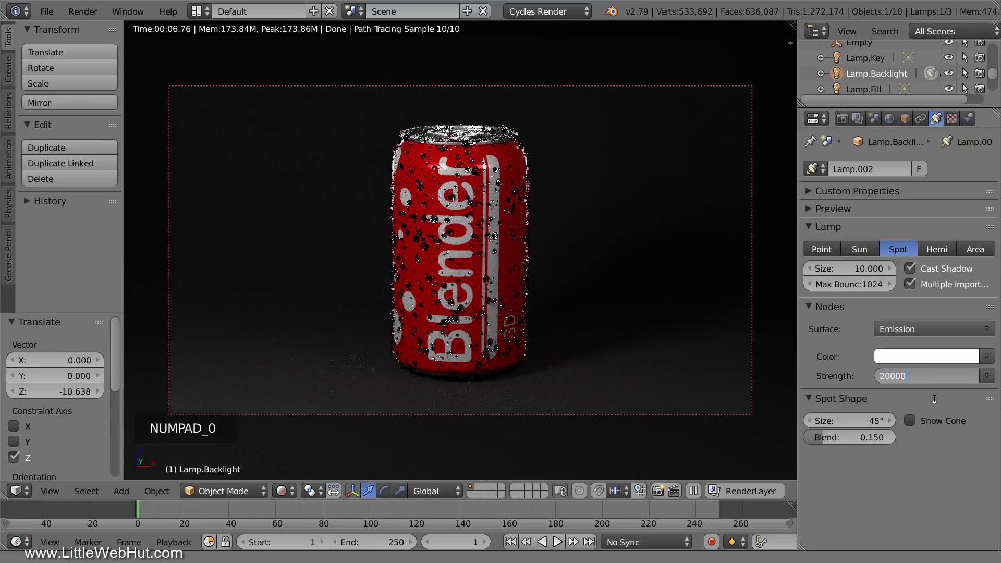
pyautogui.press('Return')
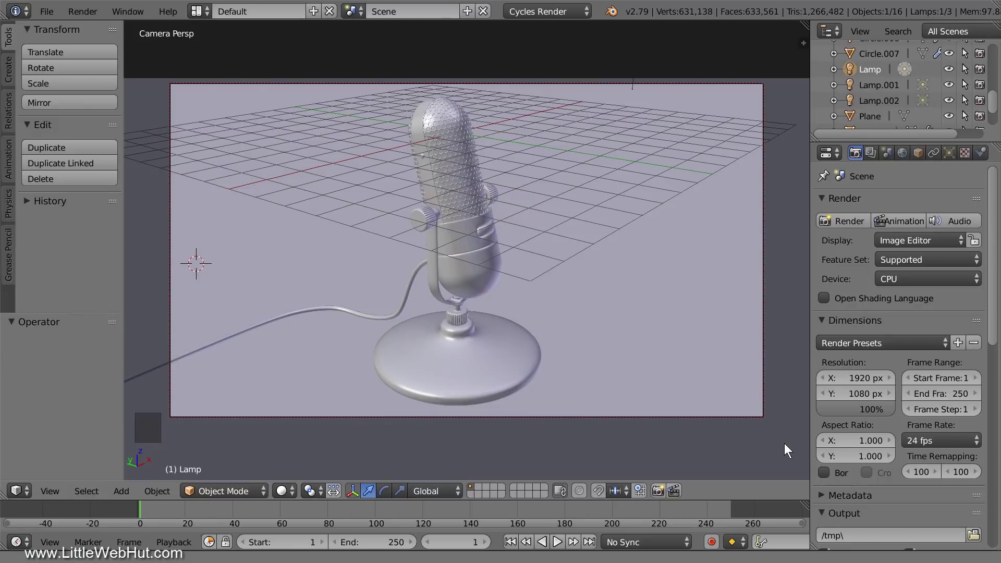
# In top view of the microphone scene, move Lamp.002 behind the microphone, about 1.3 in X and 11.4 in Y.
pyautogui.press('KP_7')
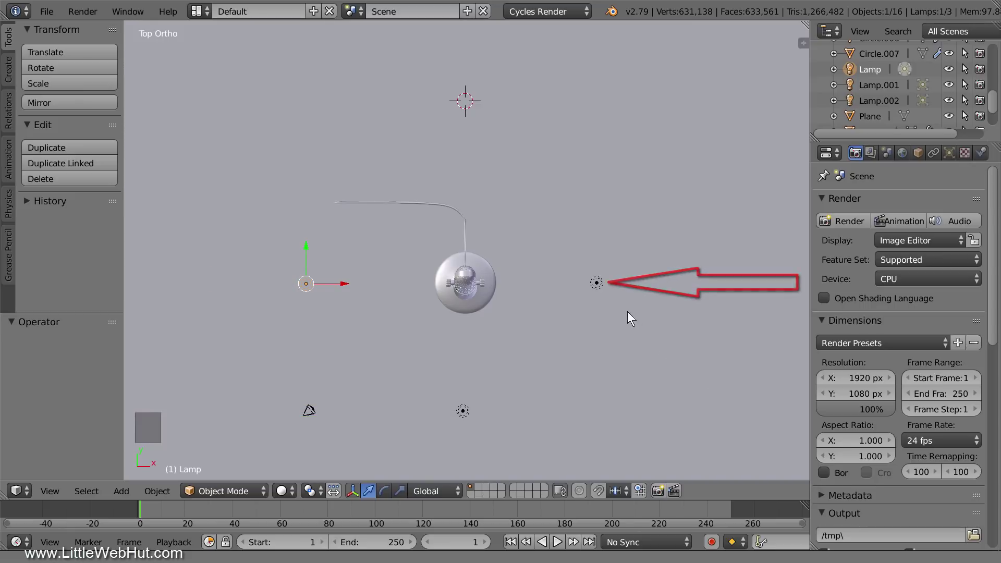
pyautogui.rightClick(599, 284)
pyautogui.press('g')
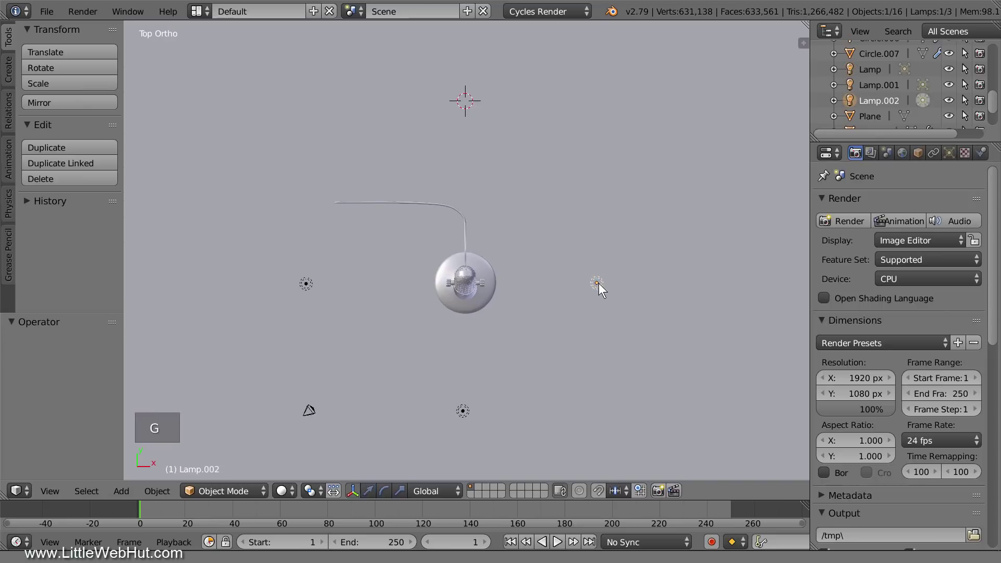
pyautogui.click(612, 164)
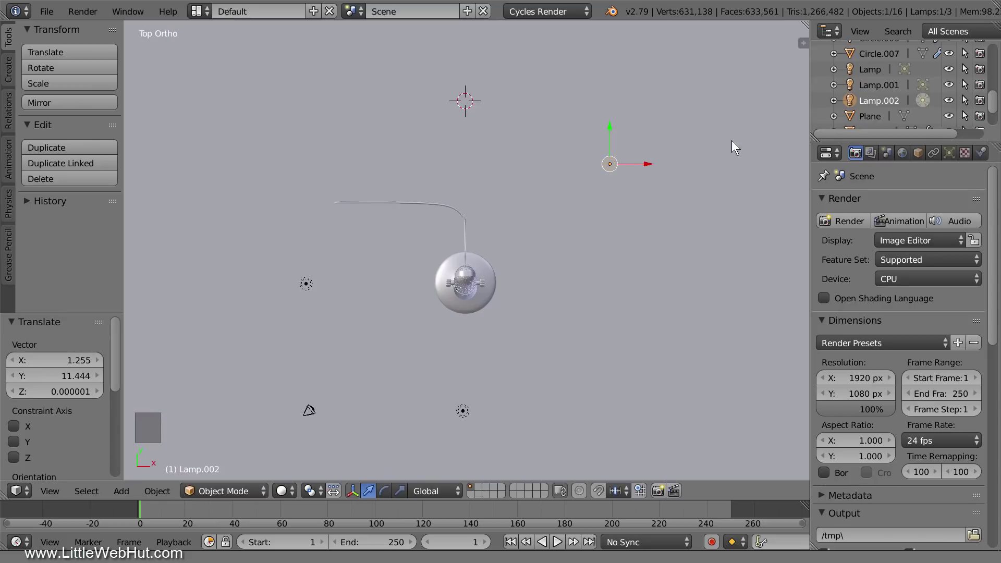
# Rename the moved lamp Lamp.Backlight and change its lamp type to Spot.
pyautogui.click(876, 101)
pyautogui.click(886, 99)
pyautogui.doubleClick(886, 99)
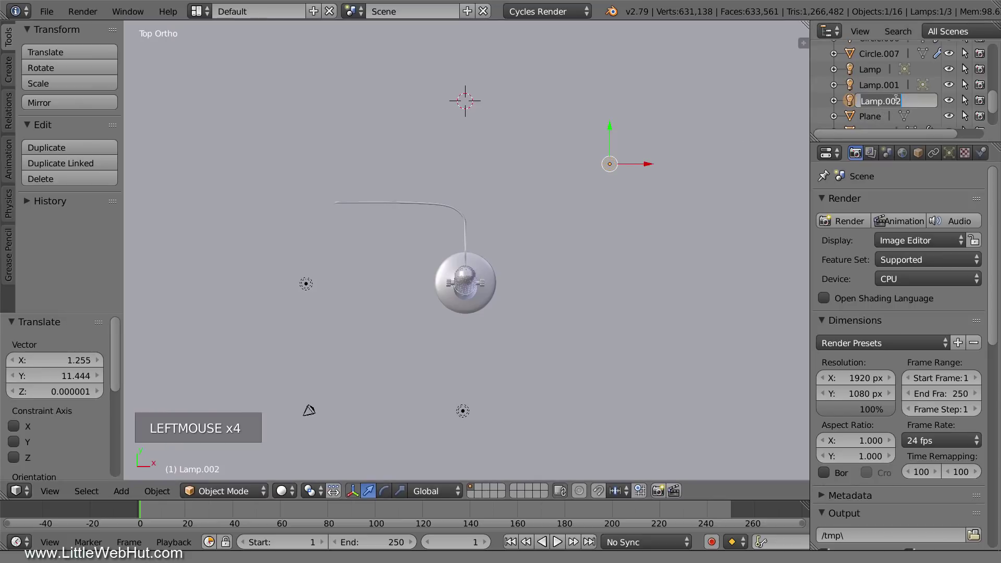
pyautogui.press('BackSpace')
pyautogui.press('BackSpace')
pyautogui.press('BackSpace')
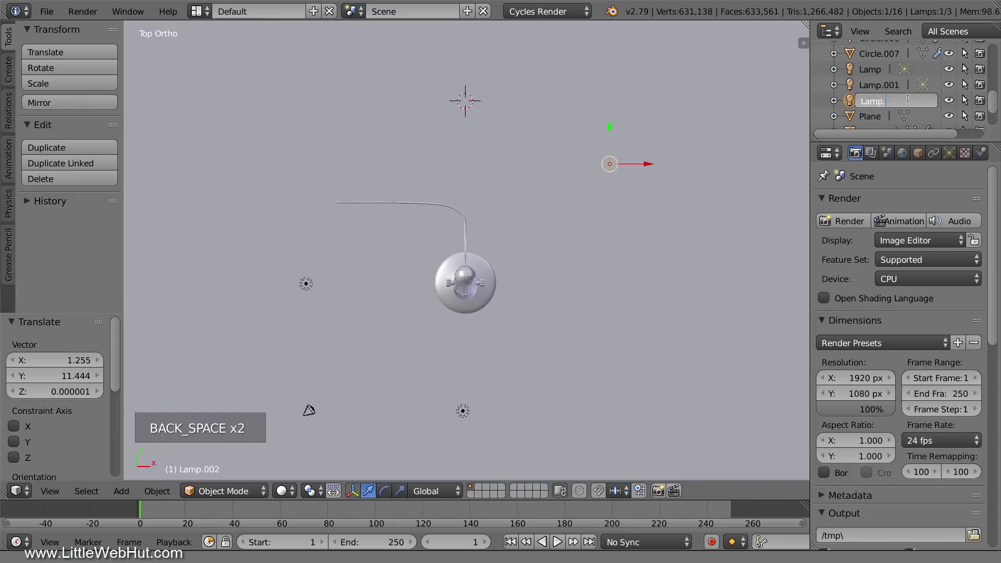
pyautogui.write('Backlight')
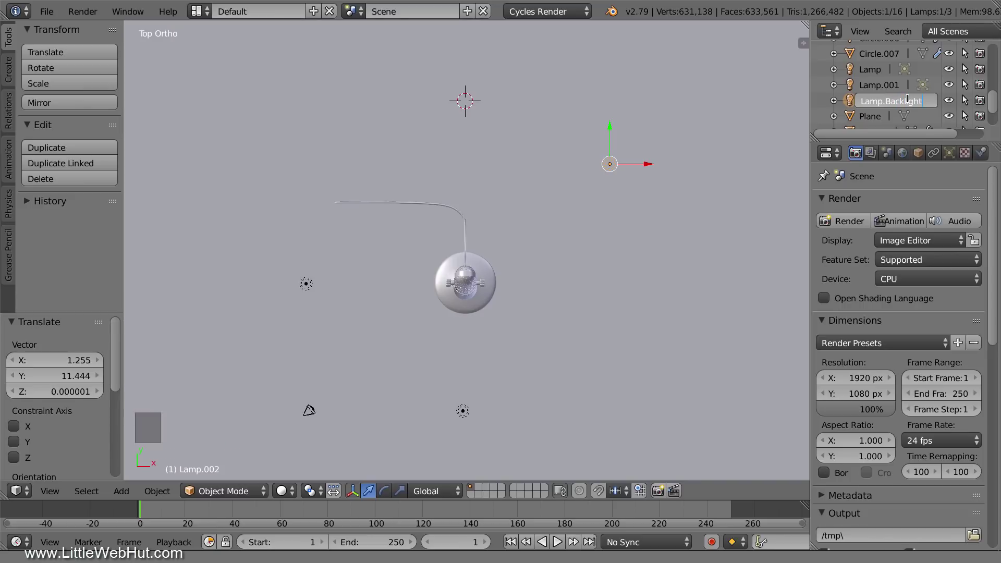
pyautogui.press('Return')
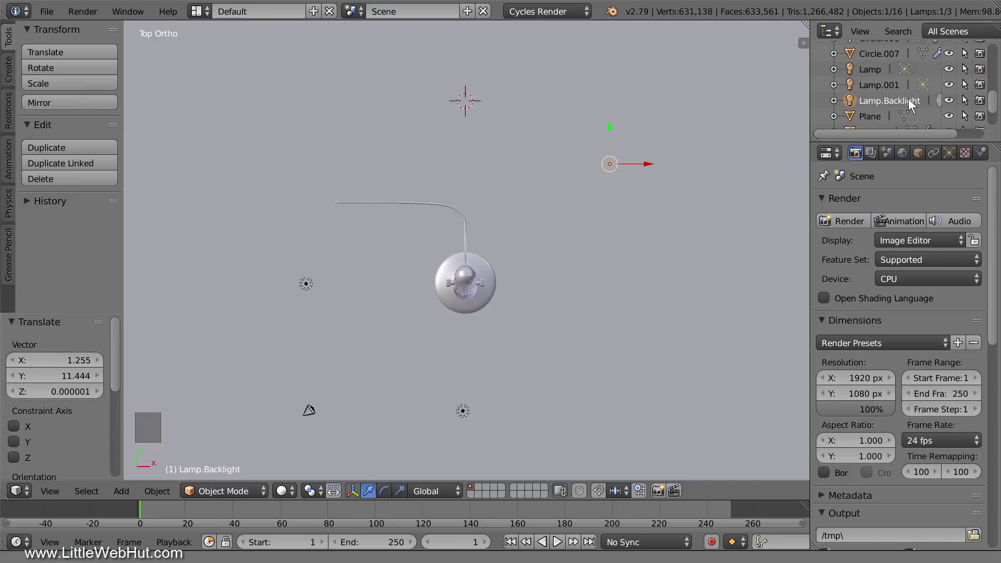
pyautogui.click(950, 153)
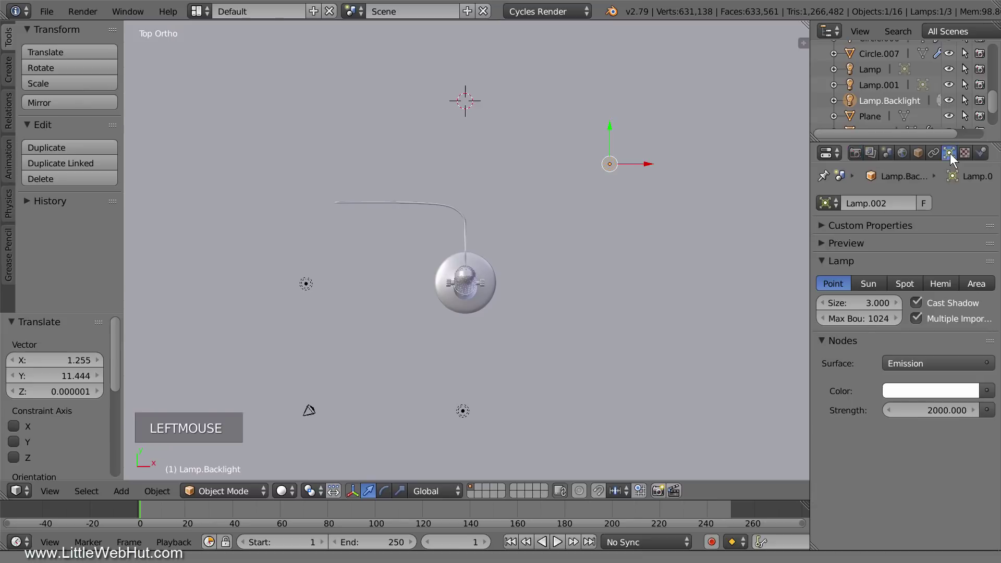
pyautogui.click(906, 285)
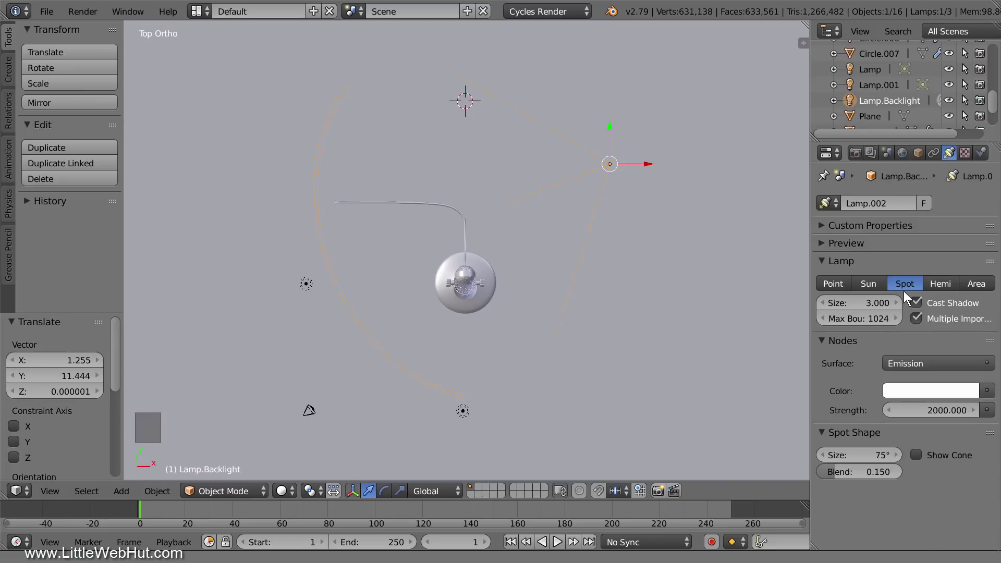
# Add a Plain Axes empty and move it about -17.6 along Y onto the microphone's centre in top view.
pyautogui.hotkey('shift', 'a')
pyautogui.moveTo(690, 274)
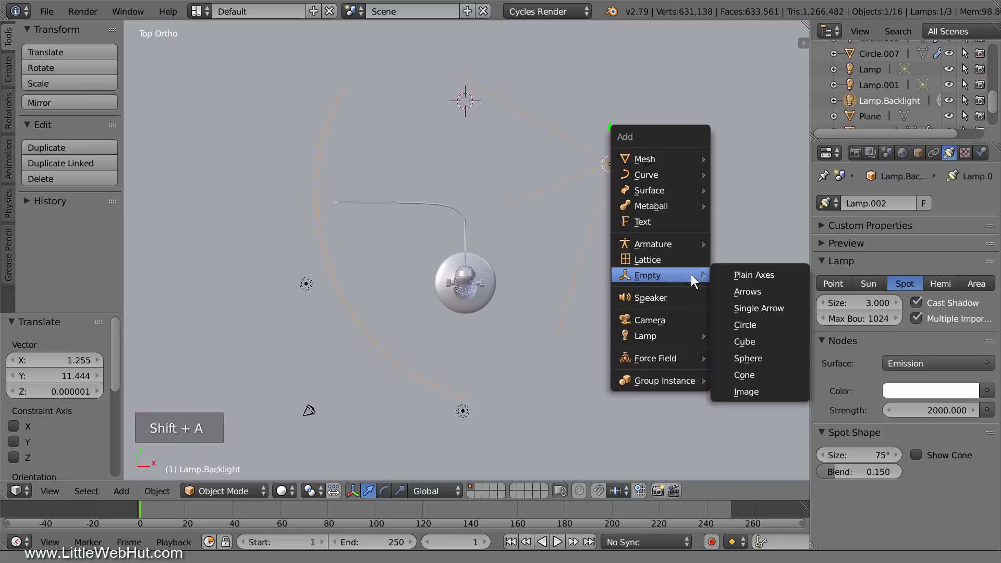
pyautogui.click(780, 276)
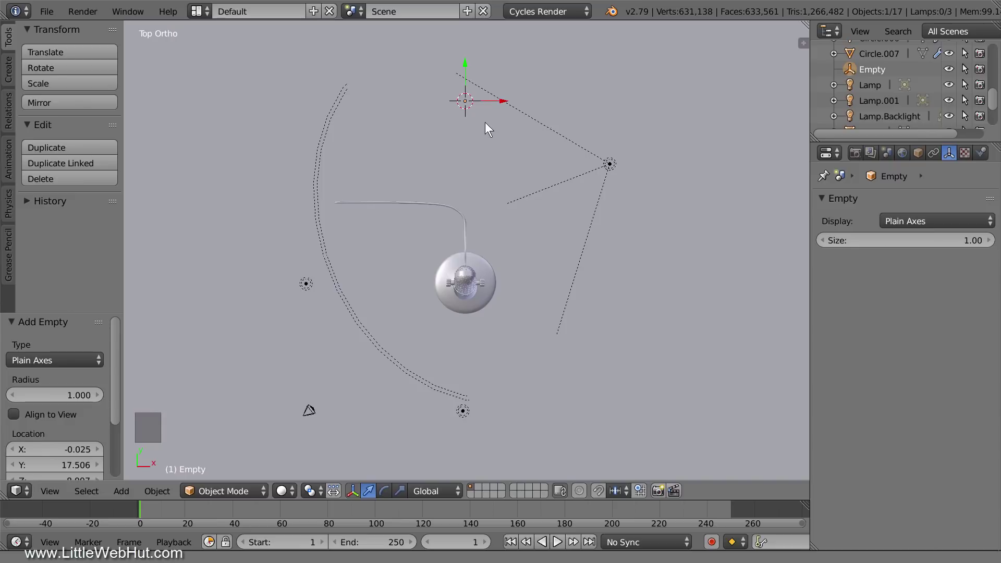
pyautogui.press('g')
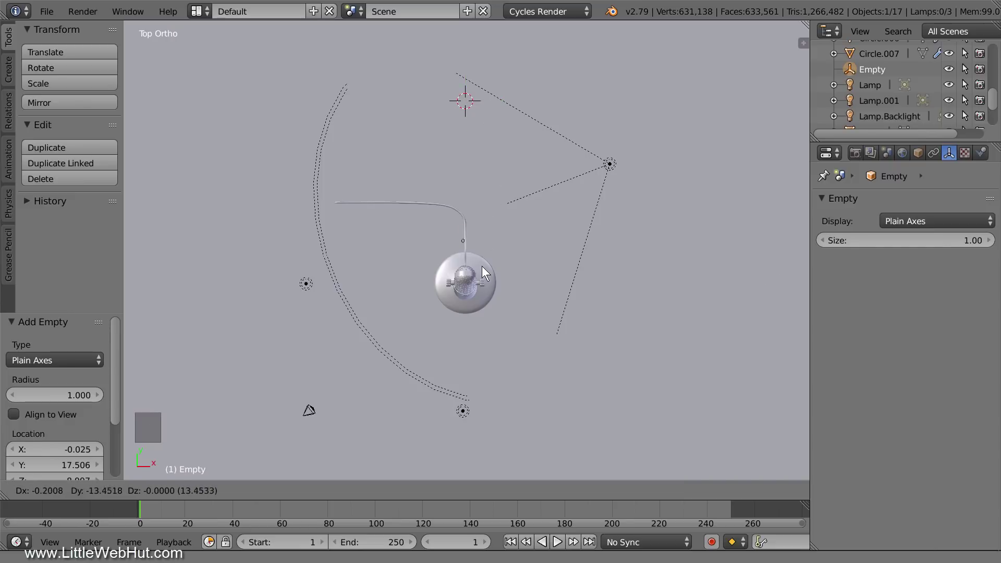
pyautogui.click(485, 305)
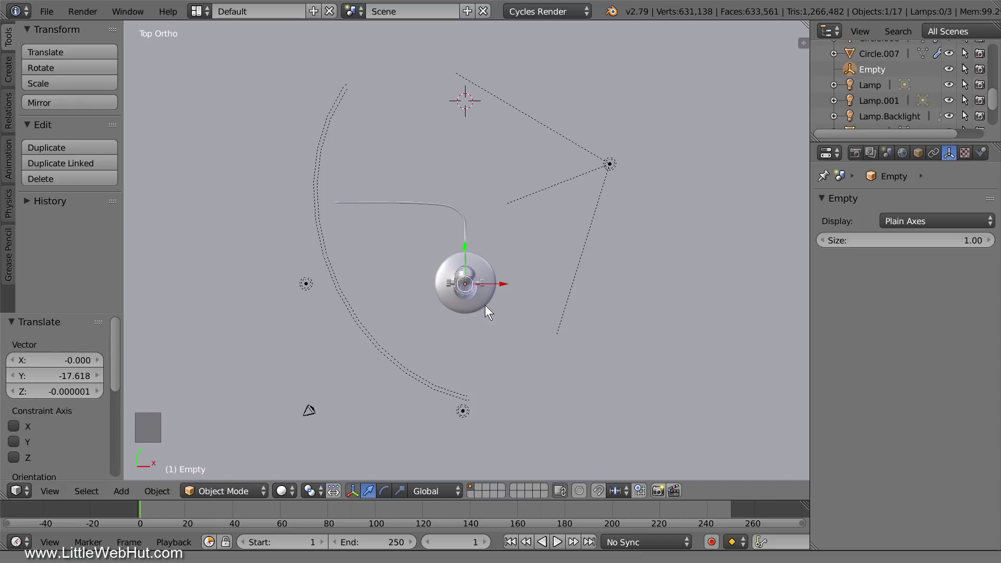
# In front view, raise the empty about 6.6 in Z to the middle of the microphone body.
pyautogui.press('KP_1')
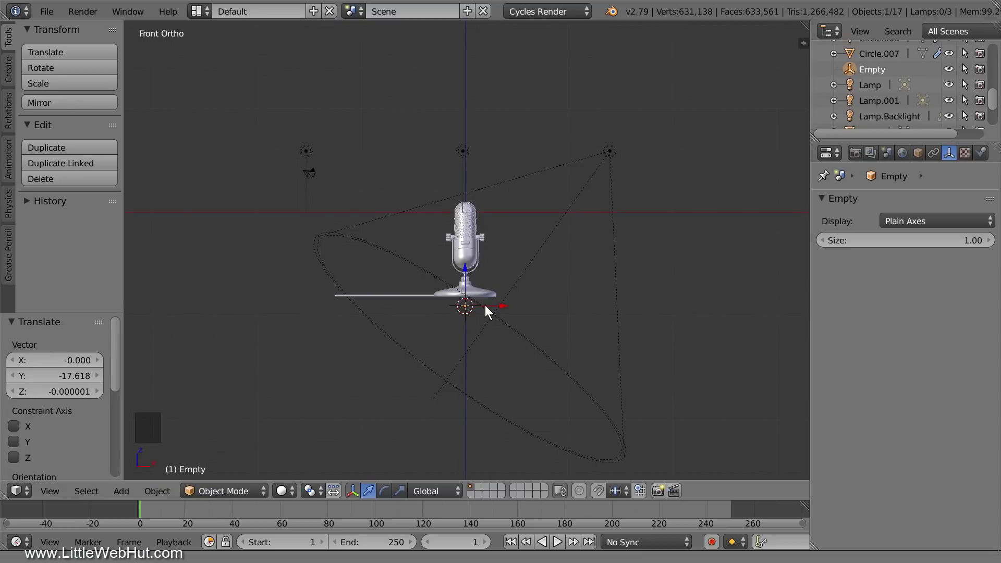
pyautogui.press('g')
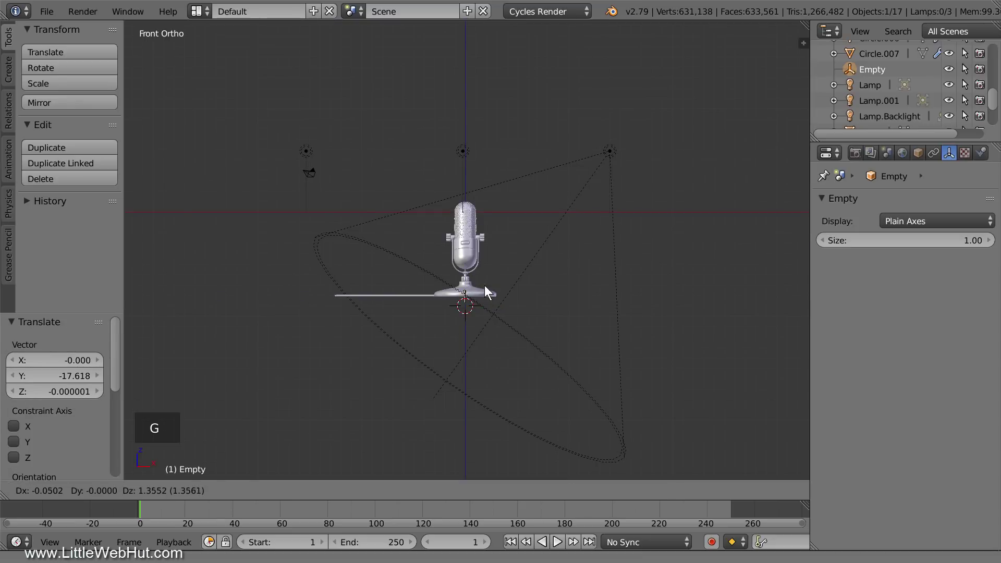
pyautogui.click(485, 236)
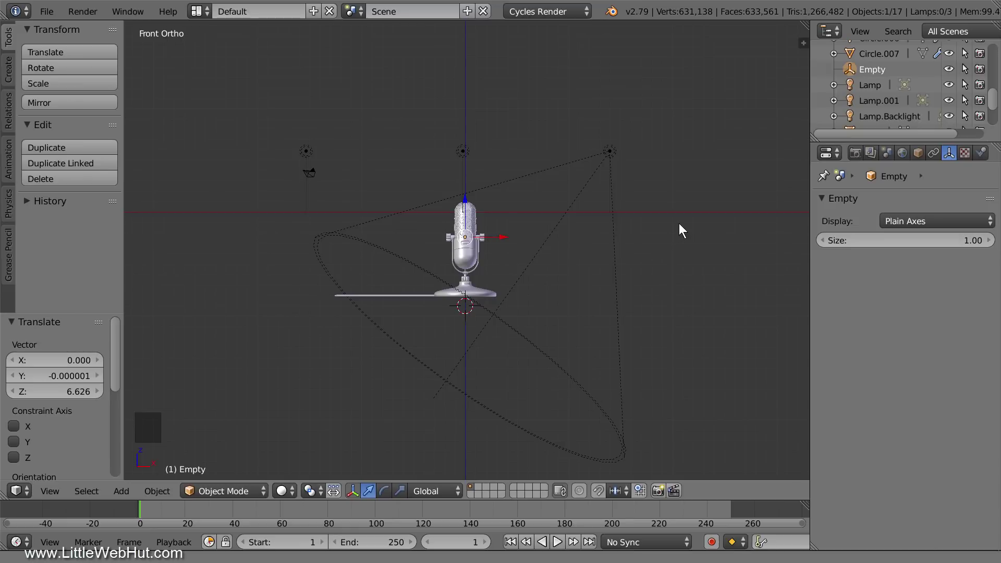
# Add a Track To constraint to Lamp.Backlight with the Empty as its target.
pyautogui.rightClick(610, 152)
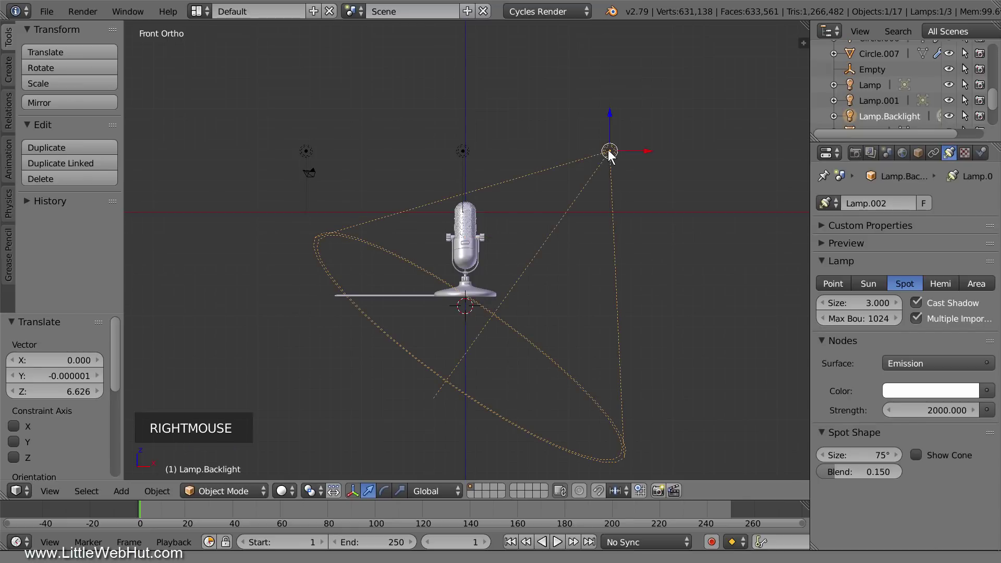
pyautogui.click(932, 152)
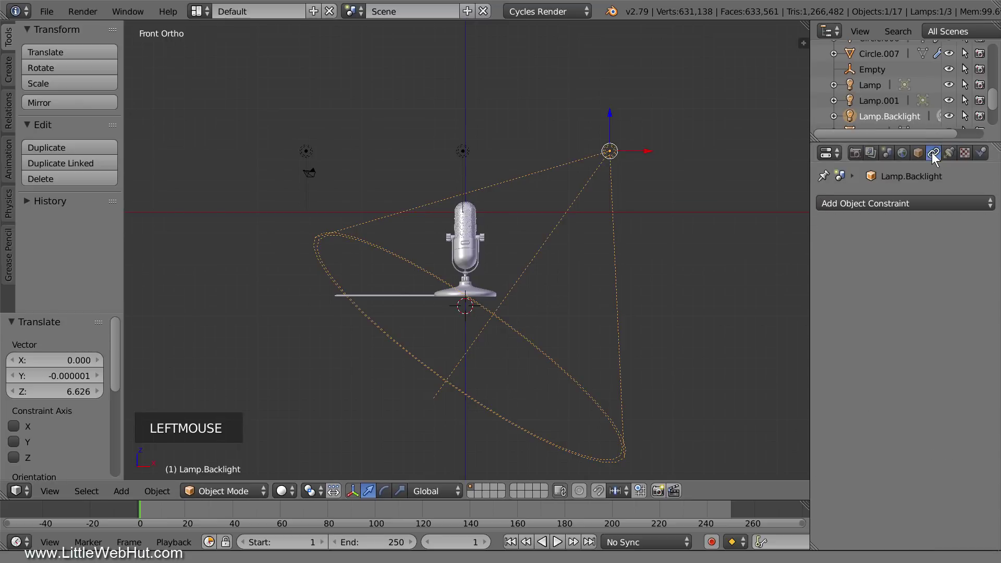
pyautogui.click(919, 201)
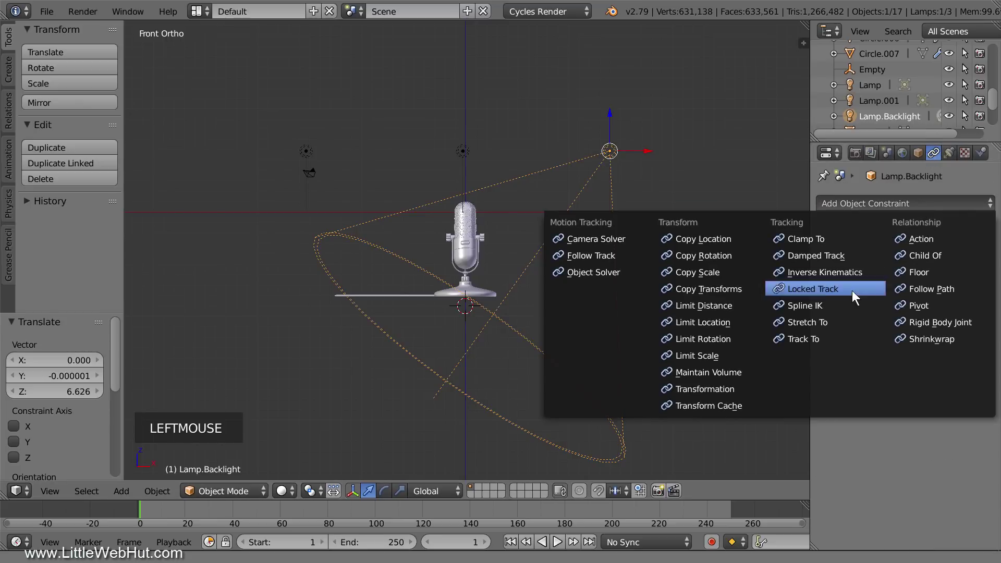
pyautogui.click(830, 337)
pyautogui.click(919, 254)
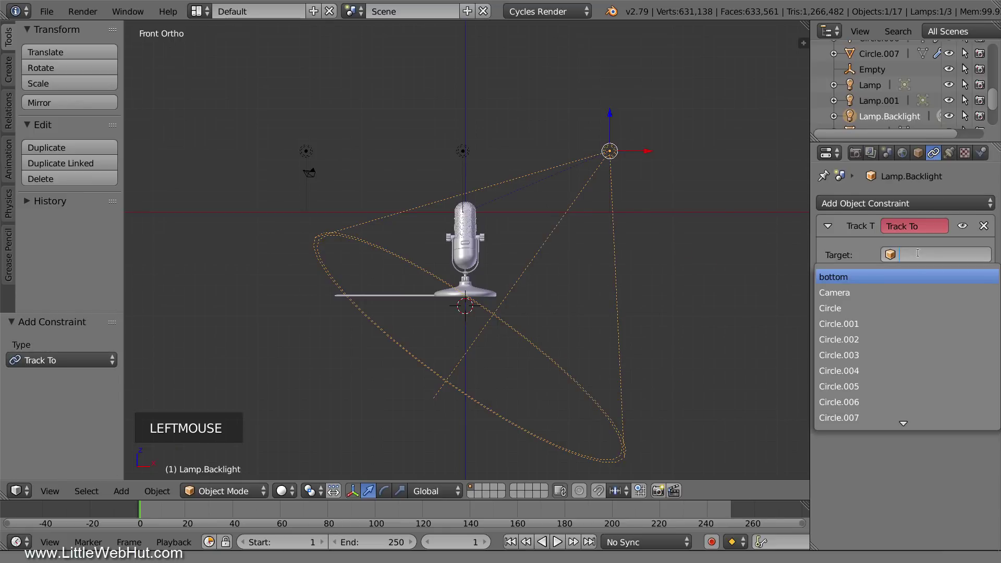
pyautogui.scroll(-5, 904, 417)
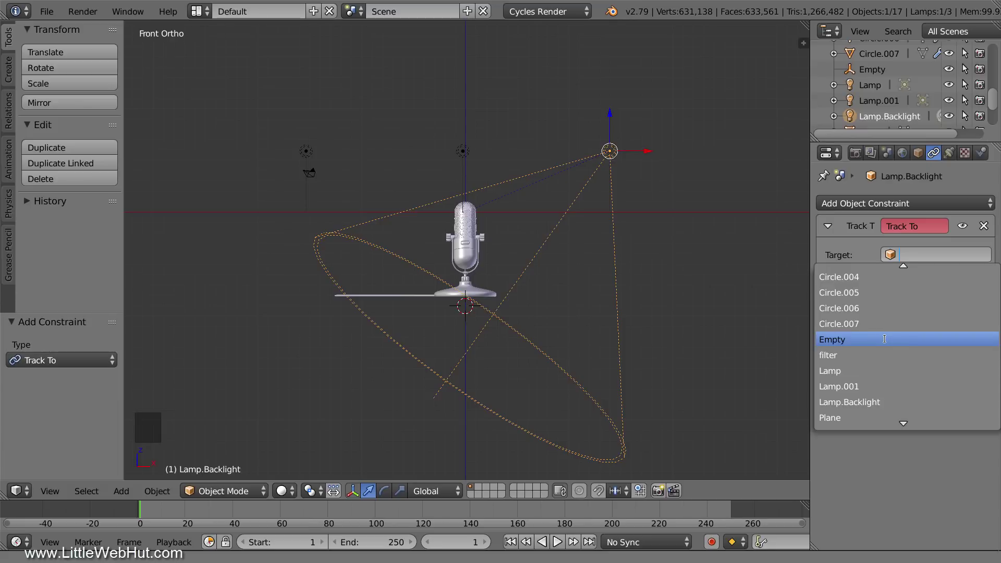
pyautogui.click(885, 340)
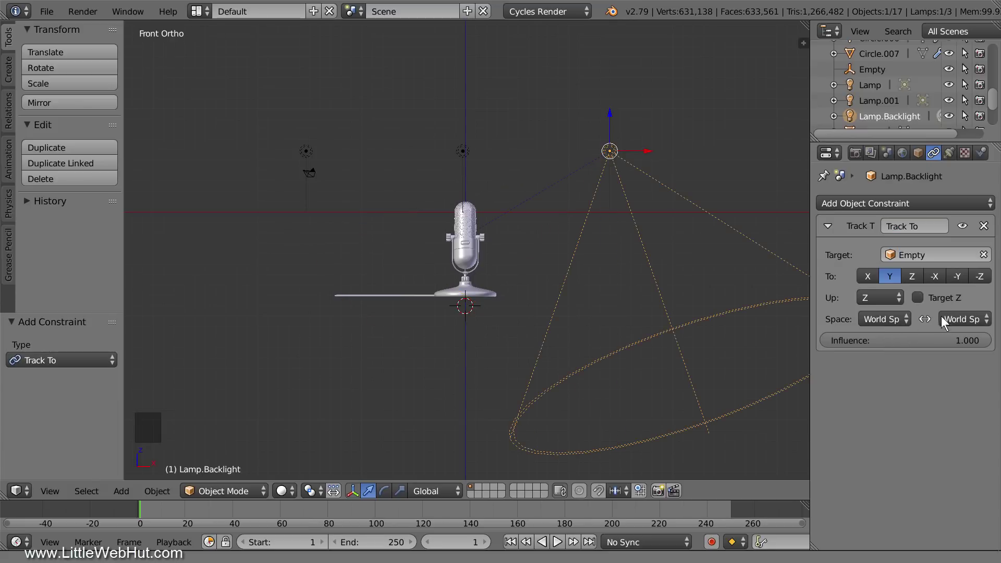
# Set the backlight's Track To constraint to point along -Z with Y as the up axis.
pyautogui.click(978, 281)
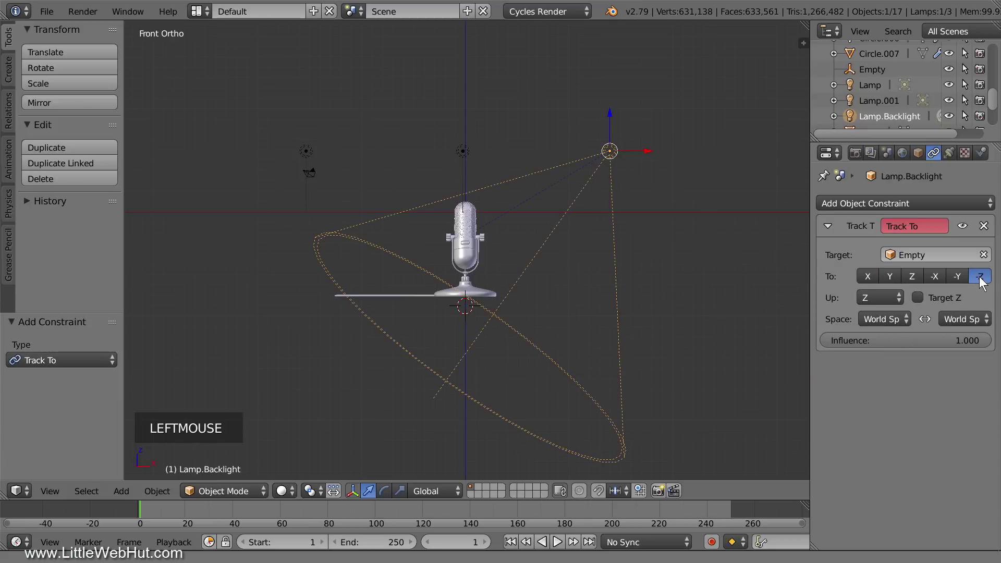
pyautogui.click(892, 296)
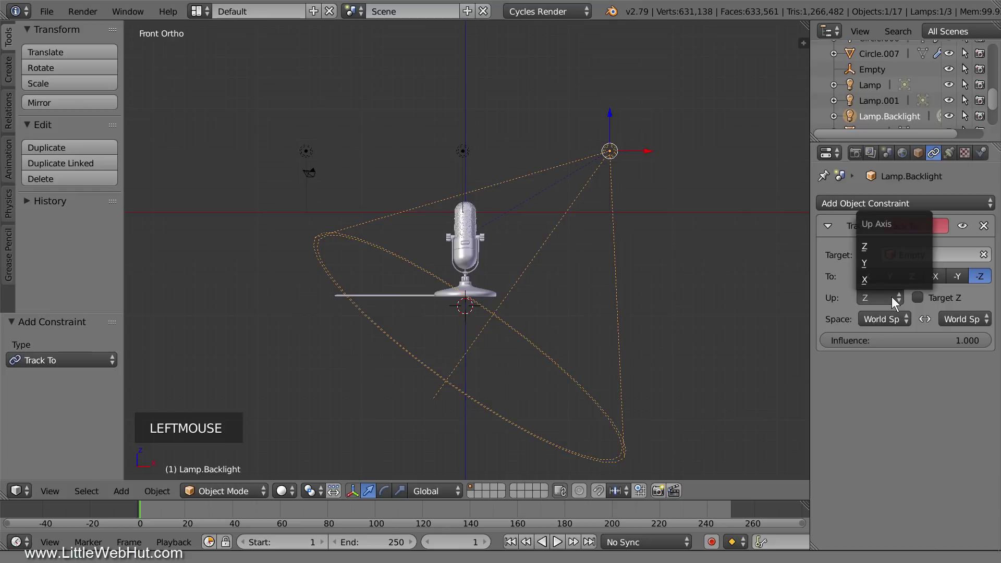
pyautogui.click(891, 263)
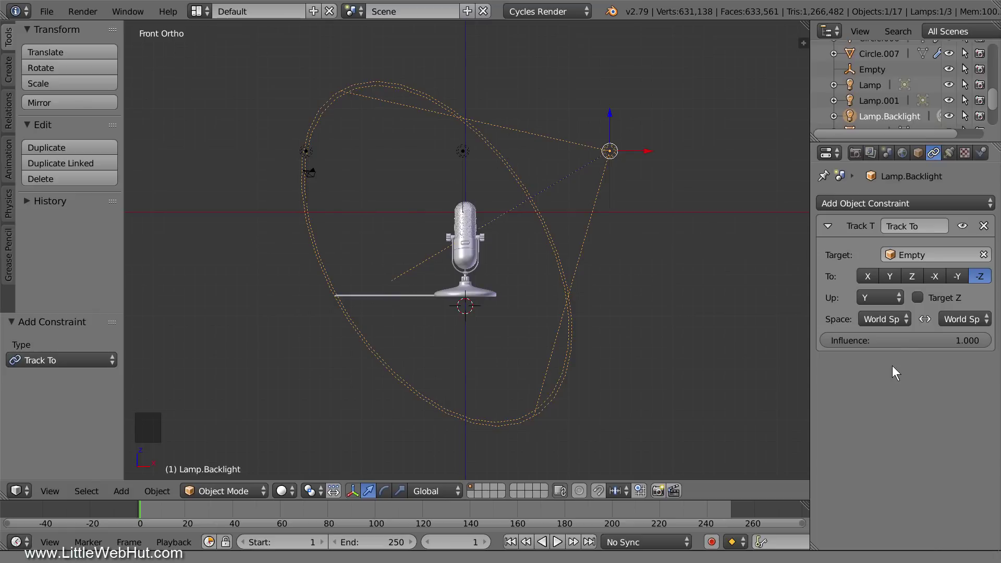
# Give Lamp.Backlight a lamp size of 7, an emission strength of 20000 and a spot shape size of 45°.
pyautogui.click(949, 153)
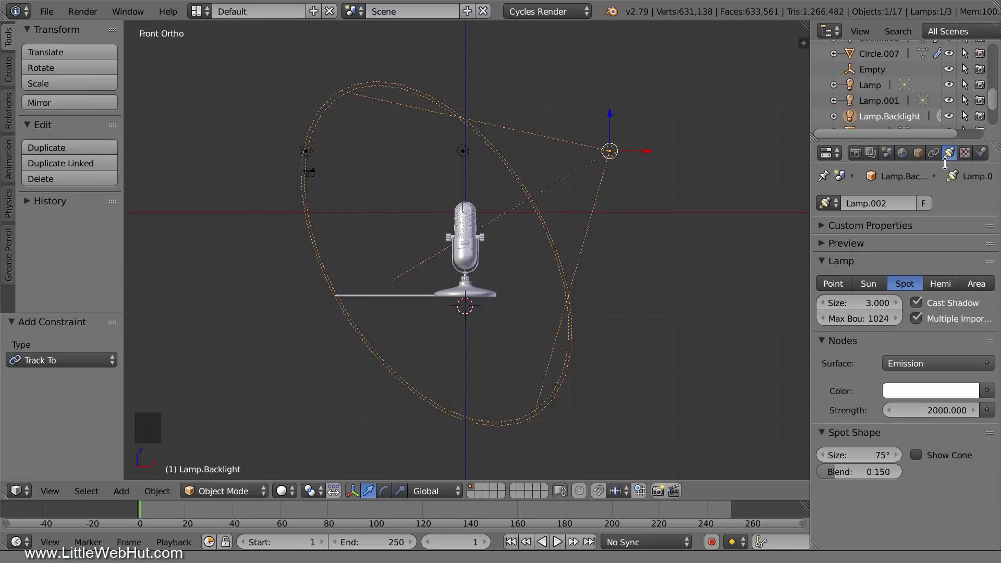
pyautogui.click(868, 301)
pyautogui.write('7')
pyautogui.press('Return')
pyautogui.click(924, 409)
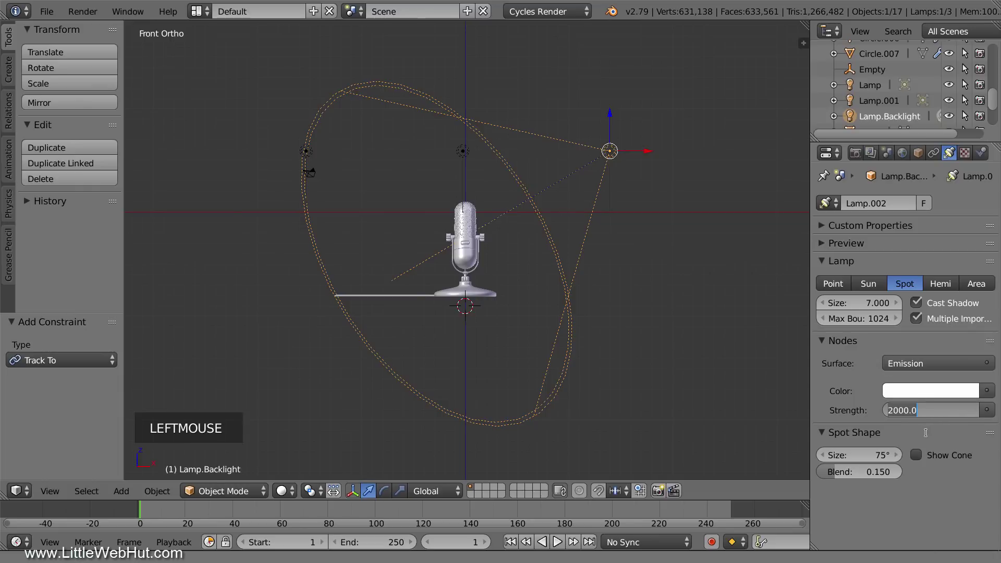
pyautogui.write('20000')
pyautogui.press('Return')
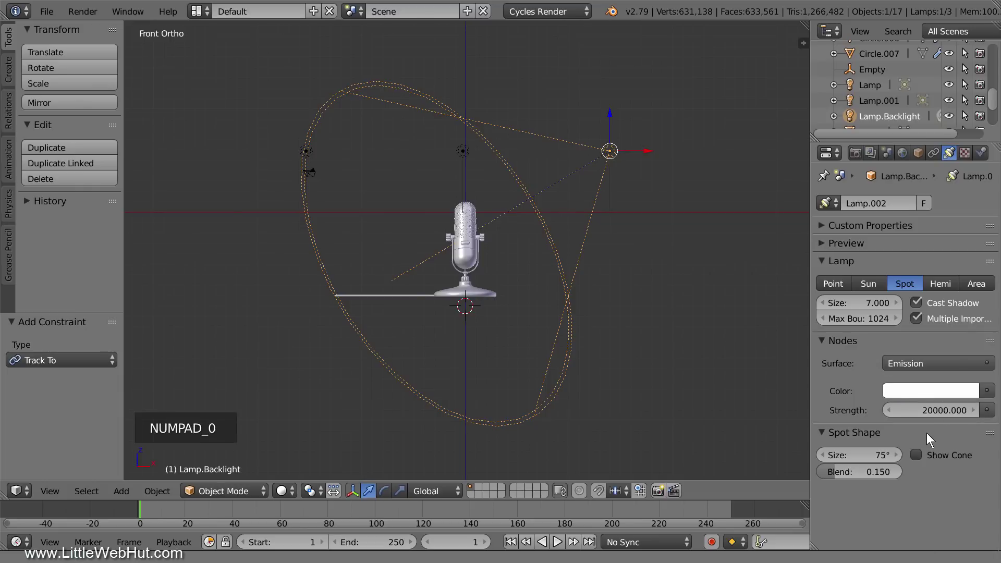
pyautogui.click(863, 453)
pyautogui.write('45')
pyautogui.press('Return')
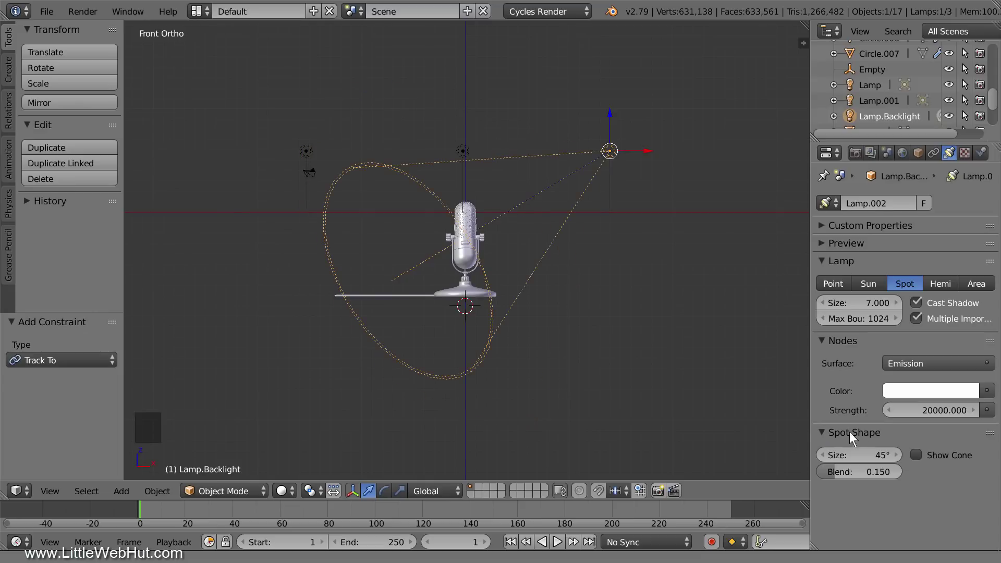
# Show the camera view in Rendered shading and hide Lamp and Lamp.001 so that only the backlight lights the microphone.
pyautogui.press('KP_0')
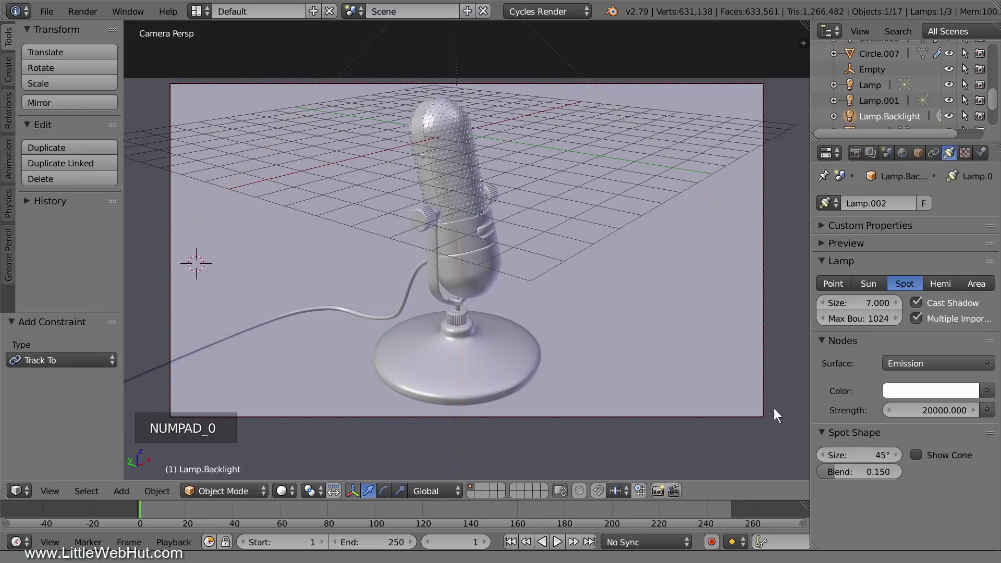
pyautogui.click(284, 491)
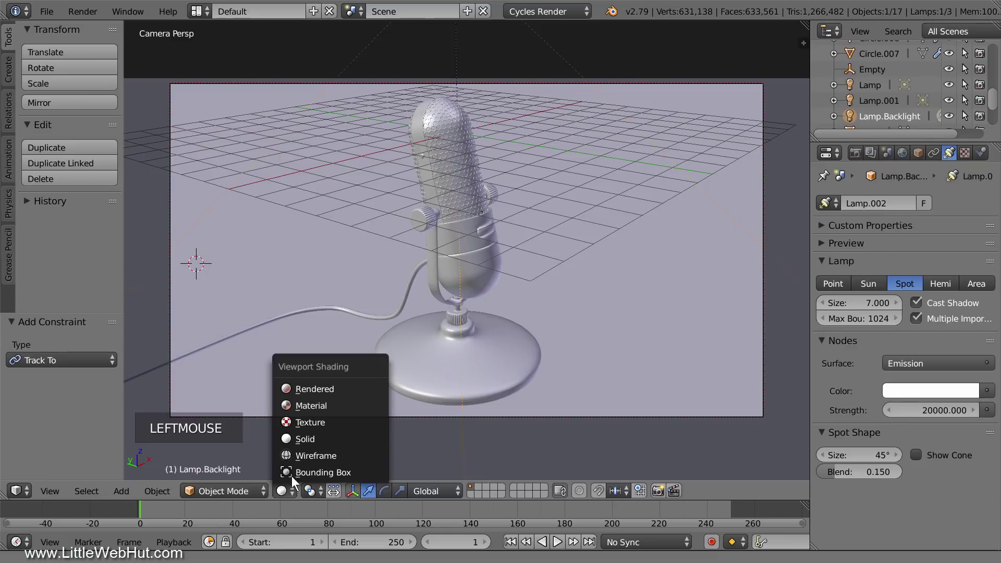
pyautogui.click(339, 391)
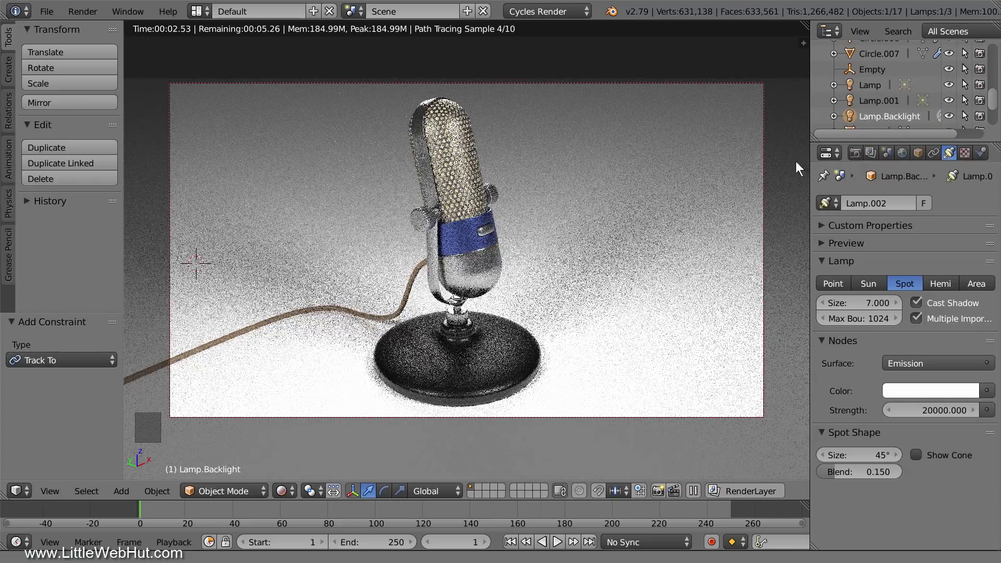
pyautogui.click(949, 85)
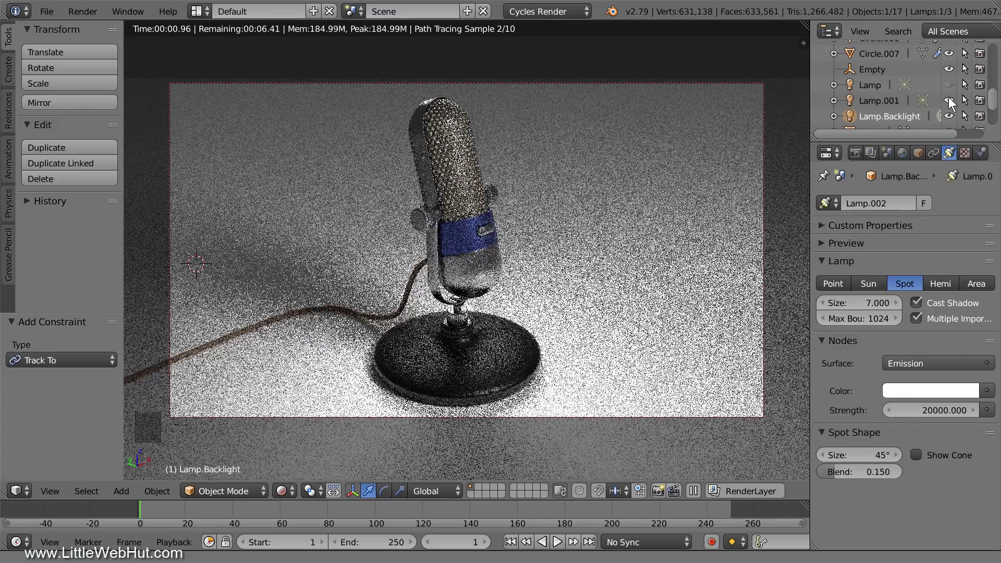
pyautogui.click(950, 101)
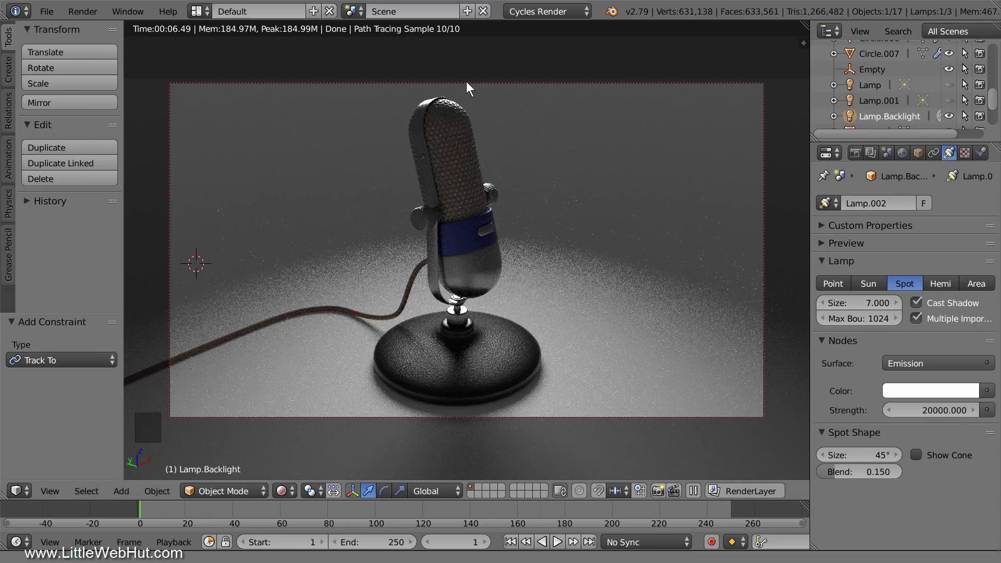
# Lower Lamp.Backlight about 5.8 along the global Z axis.
pyautogui.press('g')
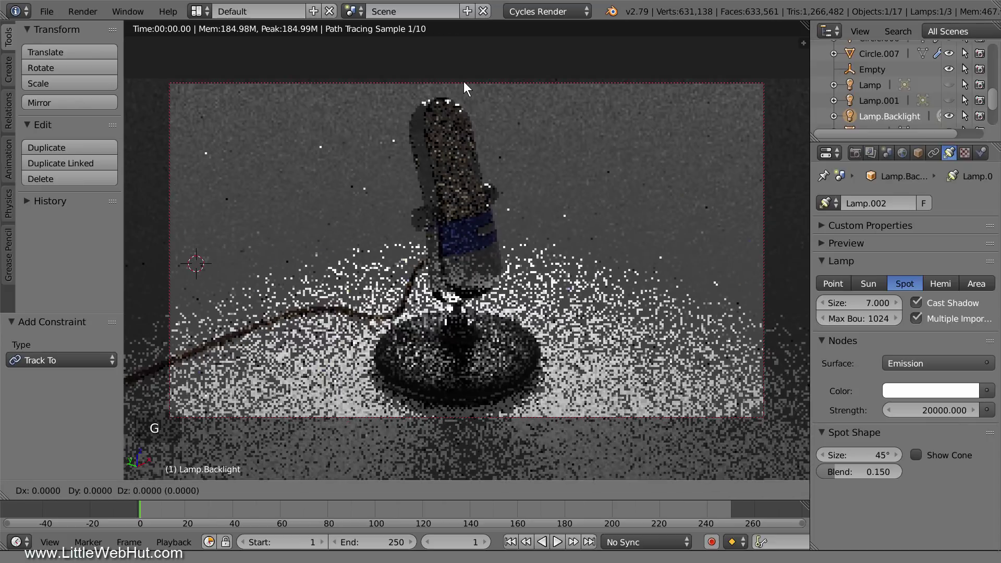
pyautogui.press('z')
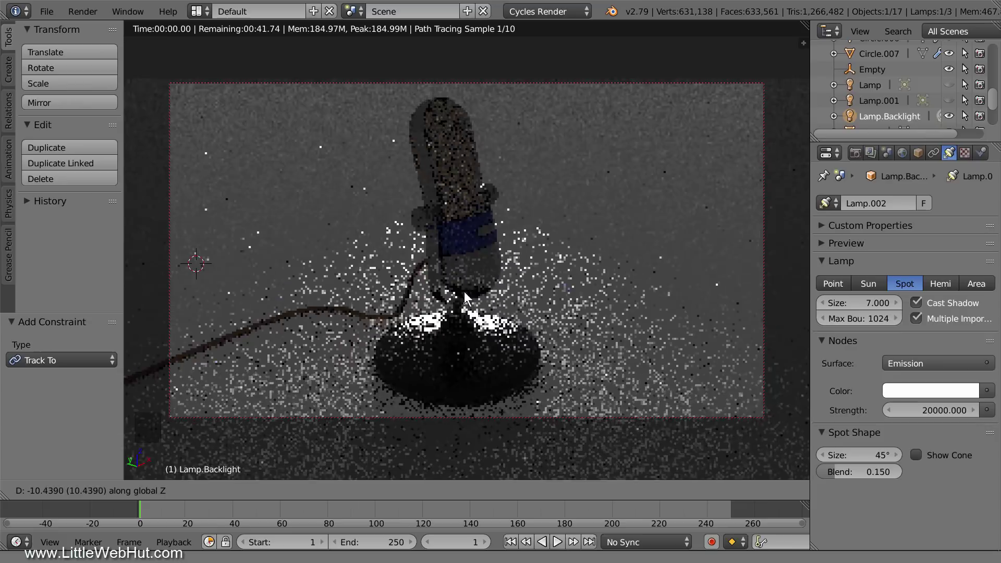
pyautogui.moveTo(464, 364)
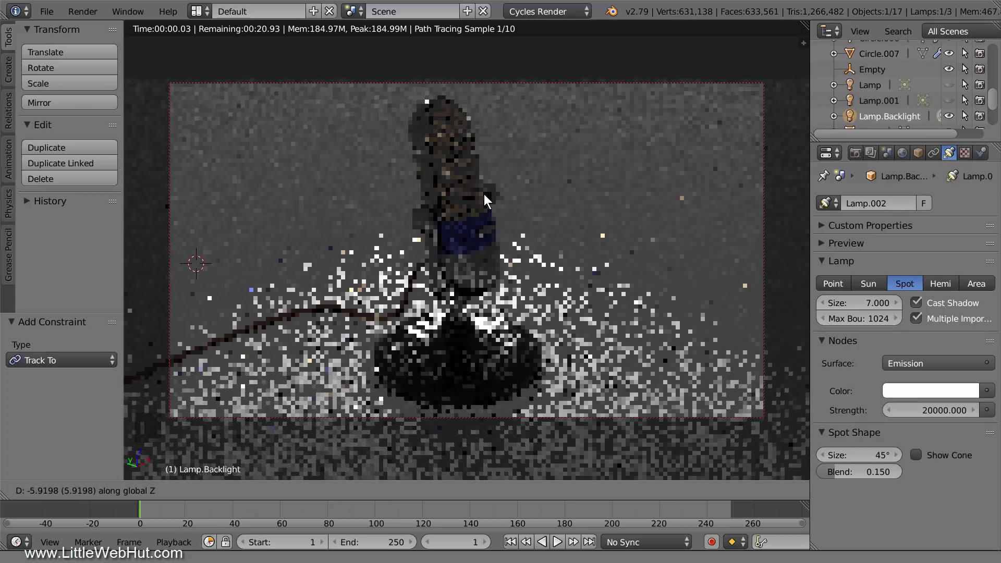
pyautogui.click(484, 192)
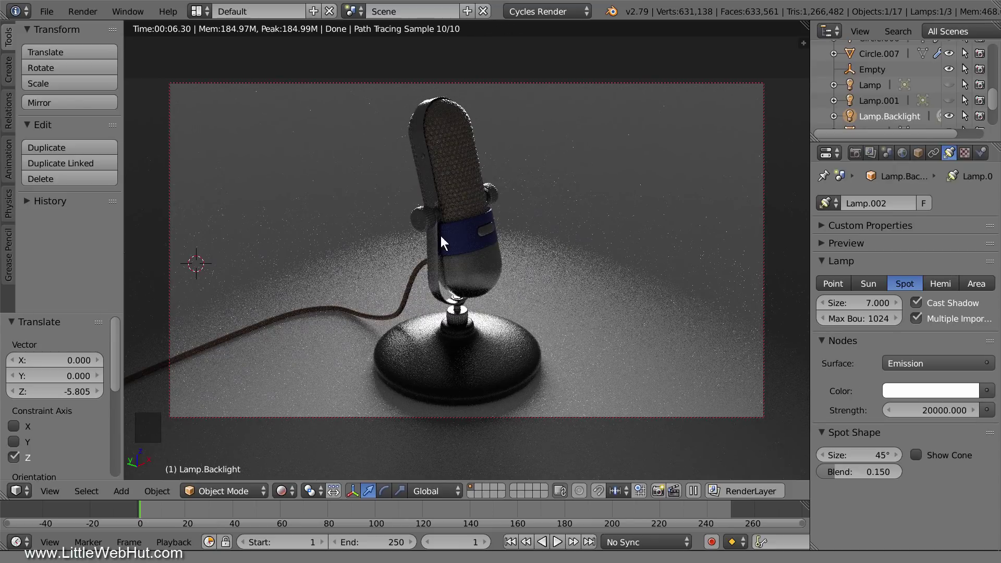
# In Solid shading and top view, move the backlight closer to the microphone, about -6.9 in X and -5.8 in Y.
pyautogui.click(289, 490)
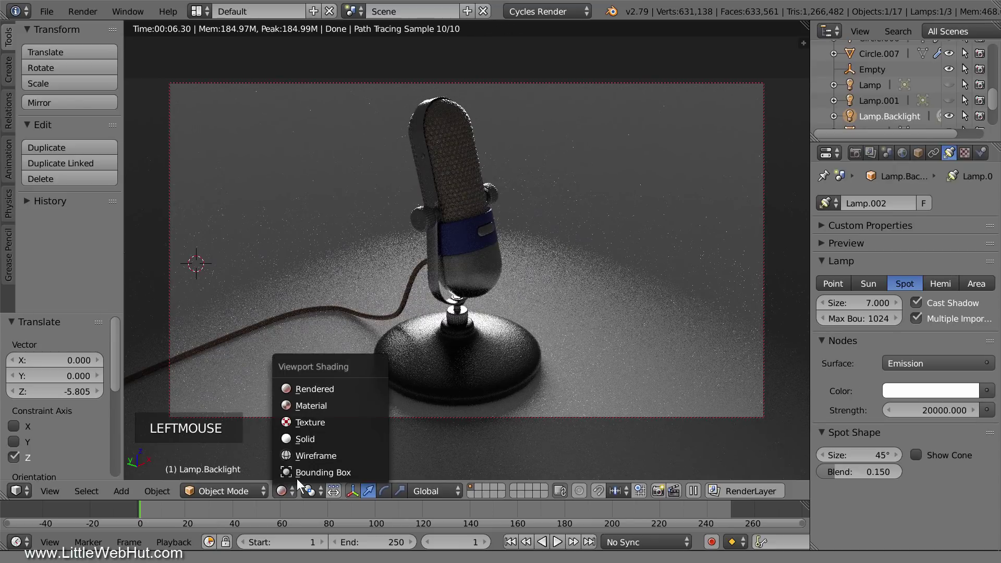
pyautogui.click(323, 440)
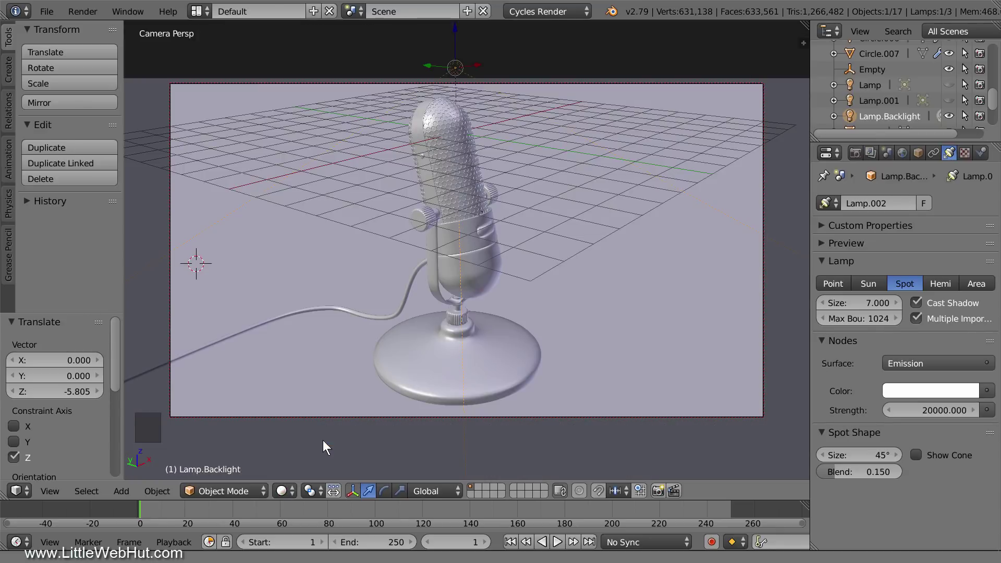
pyautogui.press('KP_7')
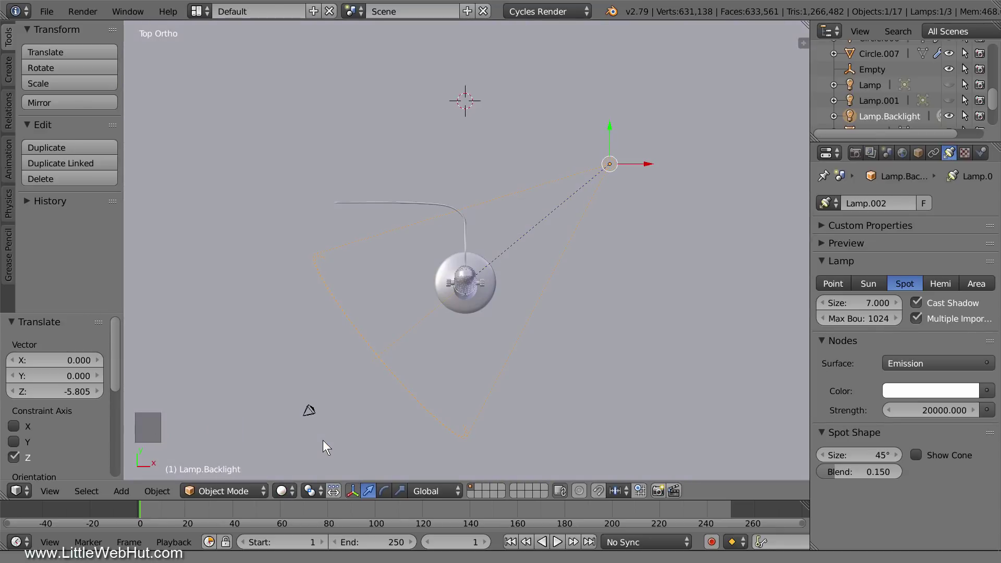
pyautogui.press('g')
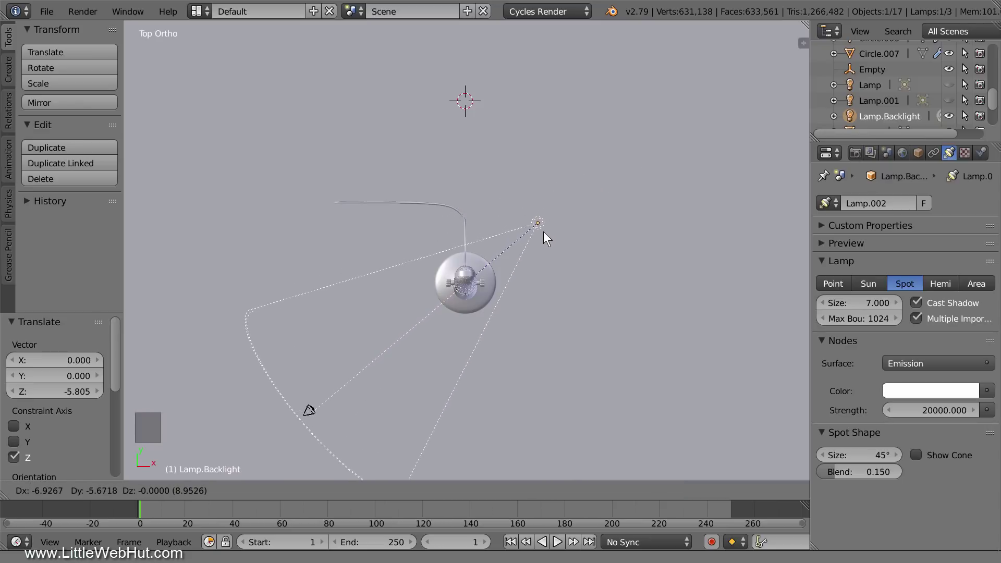
pyautogui.click(543, 233)
# In the rendered camera view, lower the backlight about another 3.6 in Z.
pyautogui.press('KP_0')
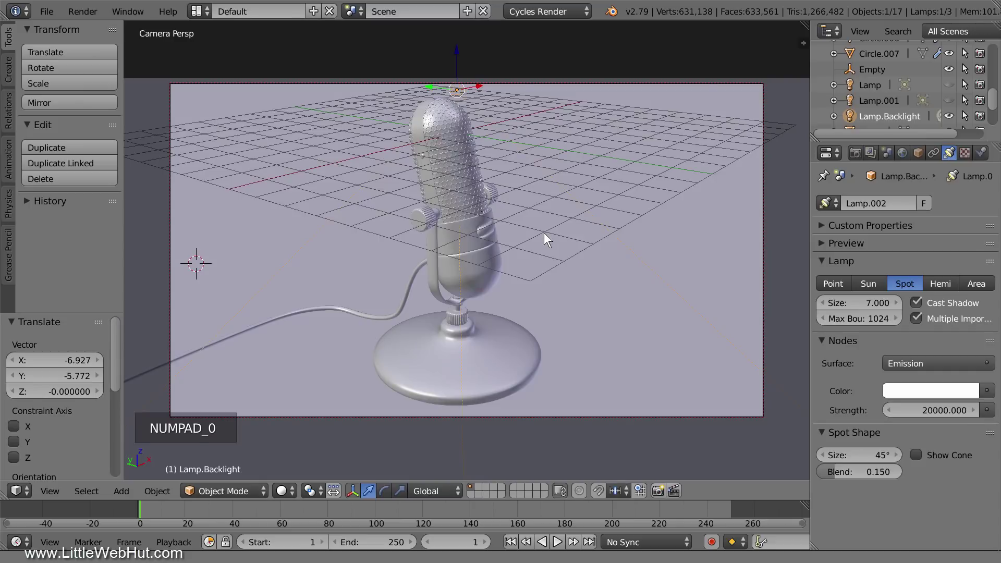
pyautogui.click(290, 490)
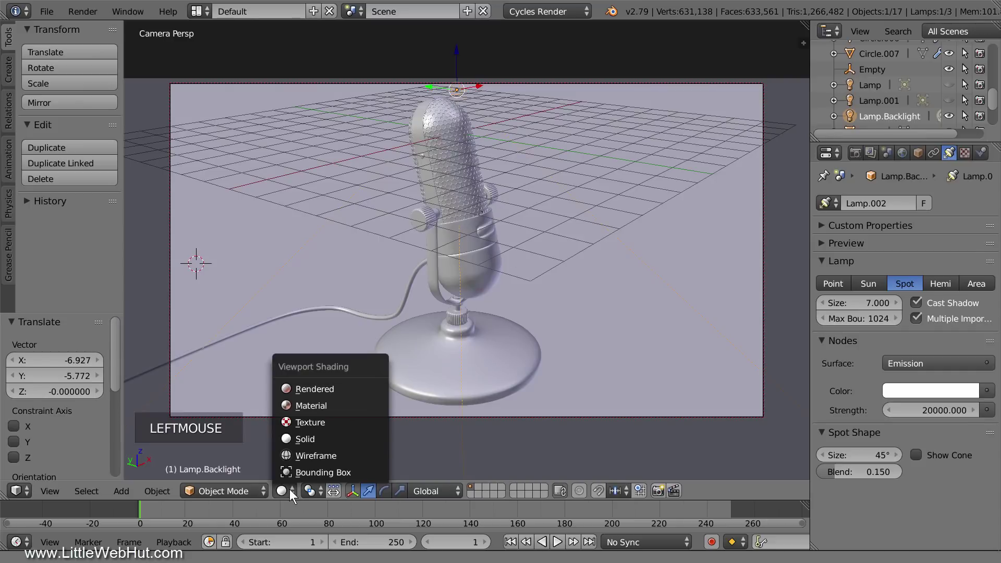
pyautogui.click(357, 389)
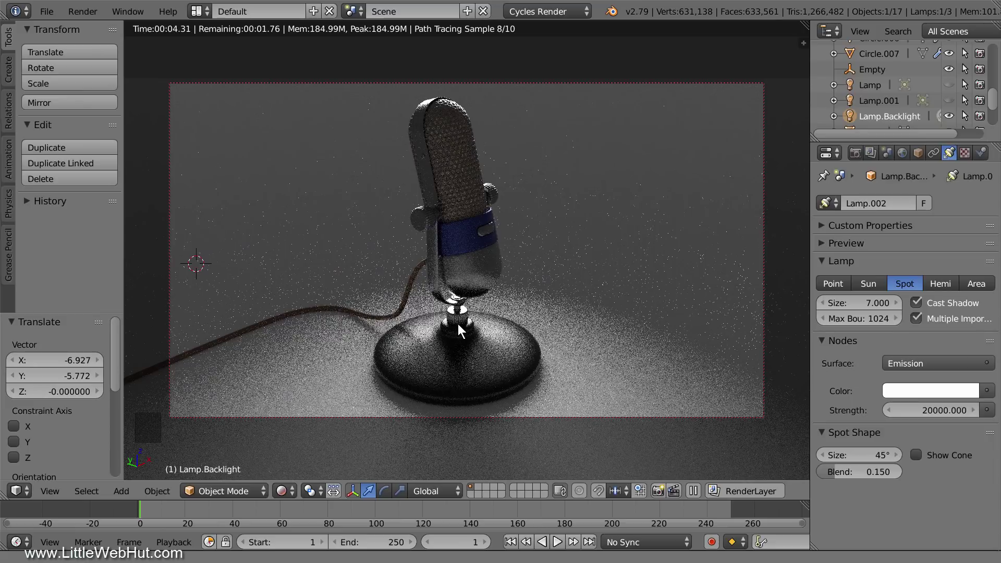
pyautogui.press('g')
pyautogui.press('z')
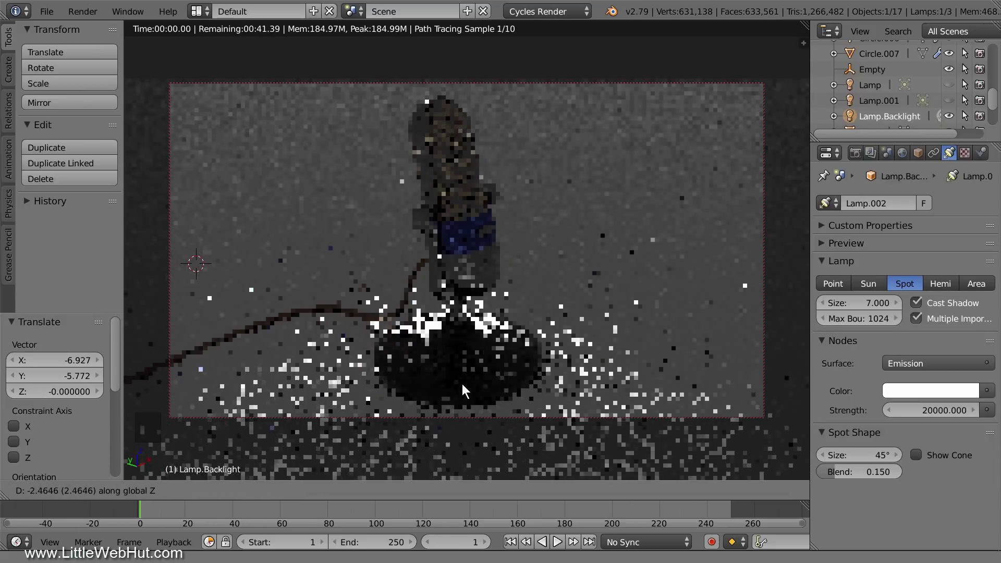
pyautogui.click(463, 405)
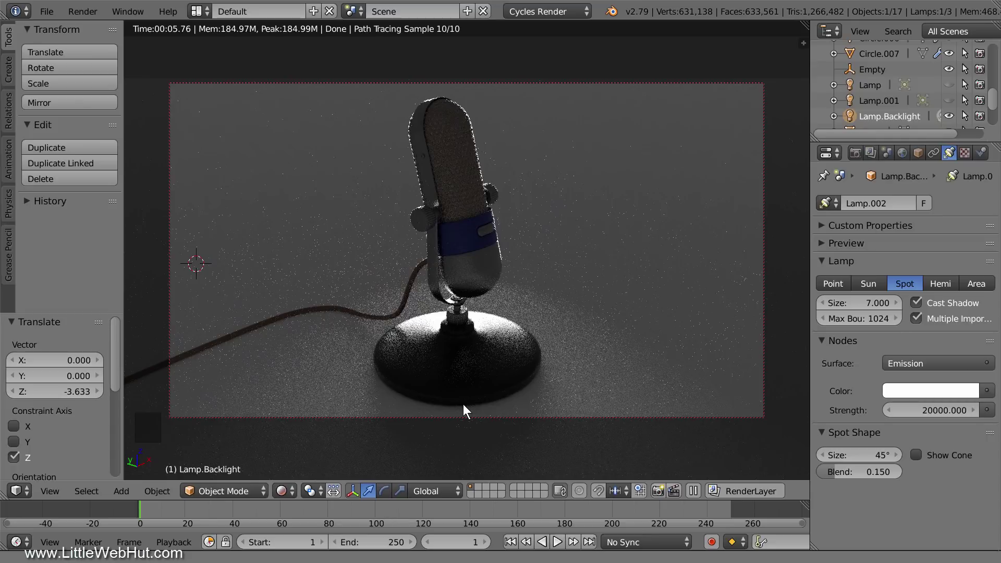
# Widen the backlight's spot shape size to 70°.
pyautogui.click(863, 455)
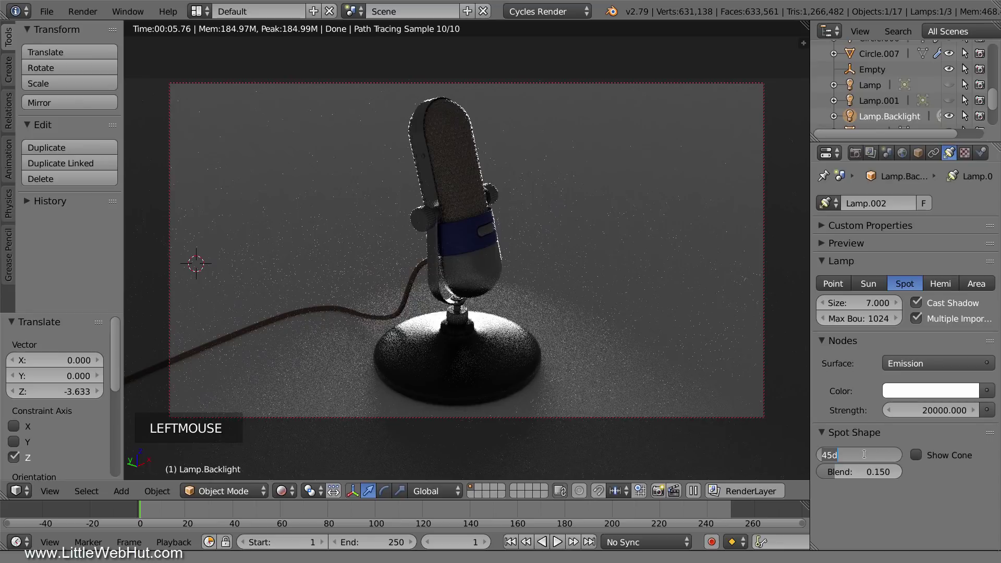
pyautogui.write('70')
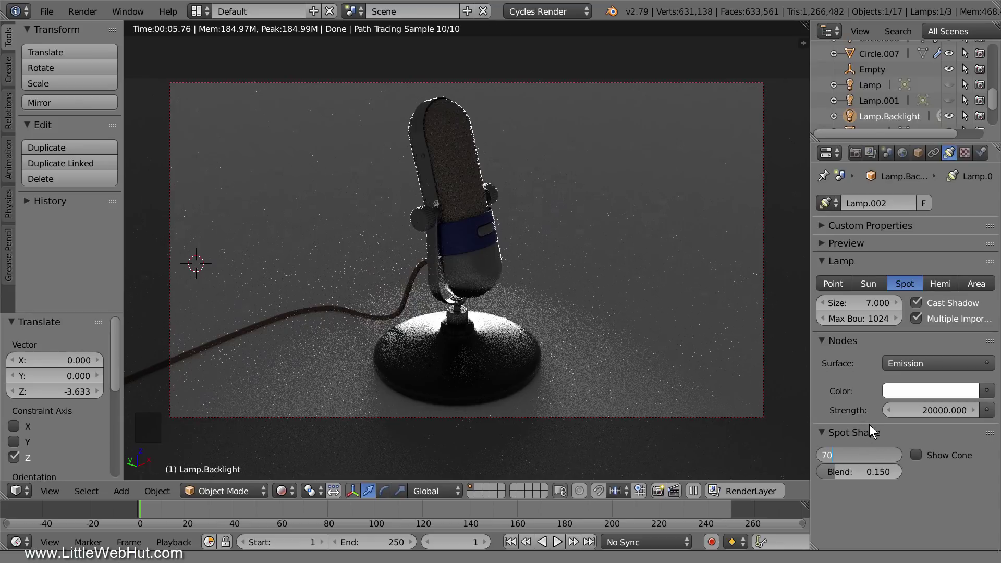
pyautogui.press('Return')
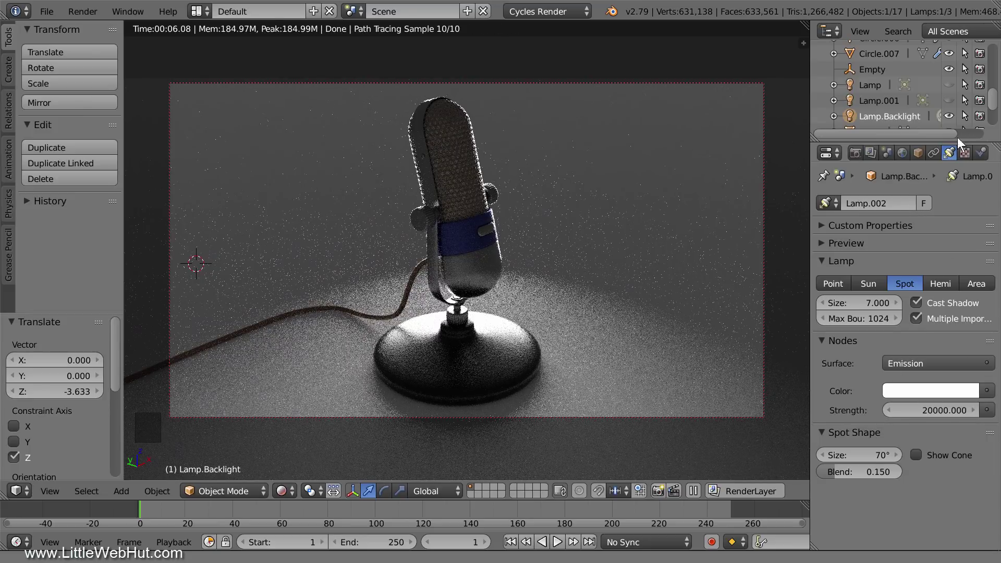
# Make Lamp and Lamp.001 visible again and set the backlight's emission strength to 7000.
pyautogui.click(950, 84)
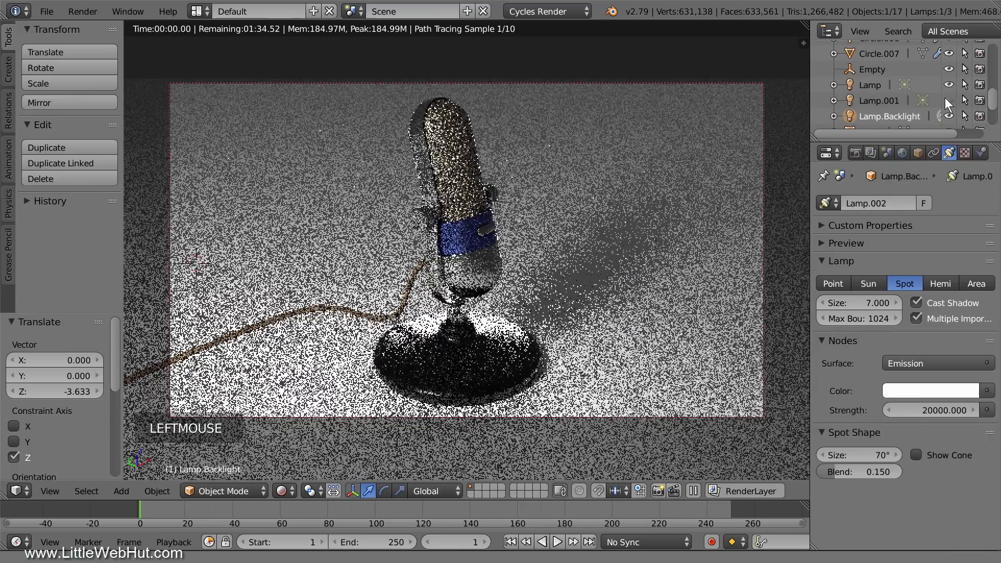
pyautogui.click(947, 99)
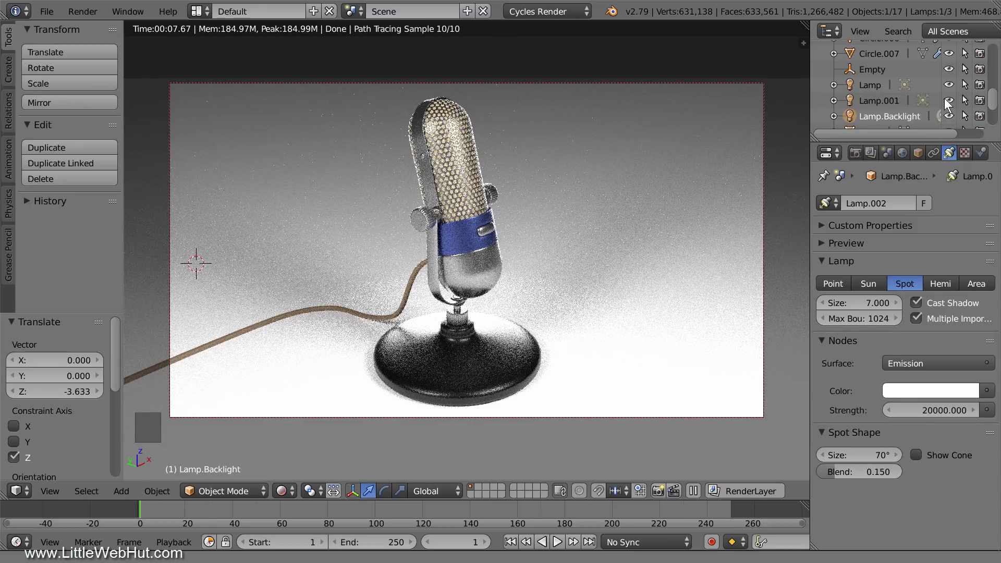
pyautogui.click(933, 412)
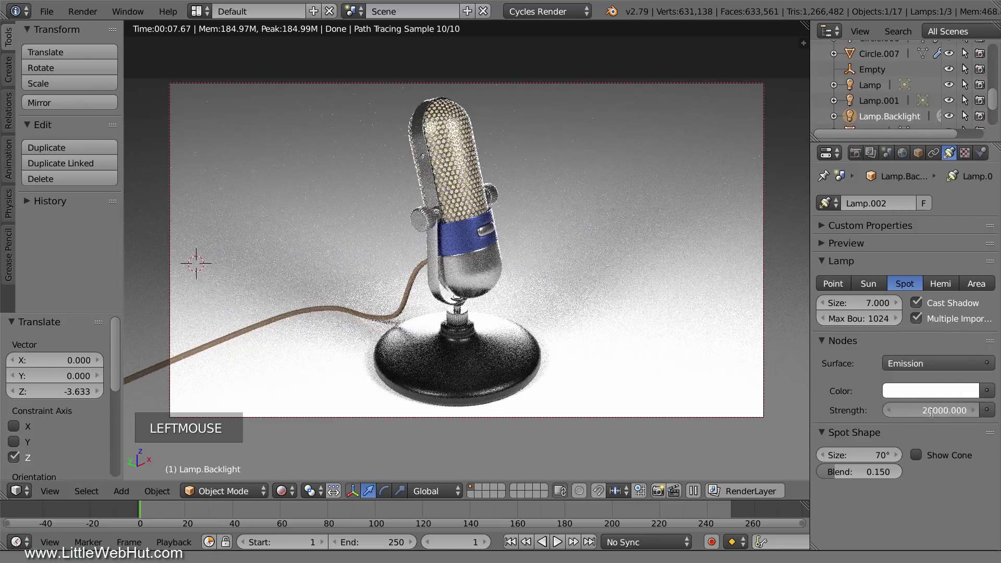
pyautogui.write('7000')
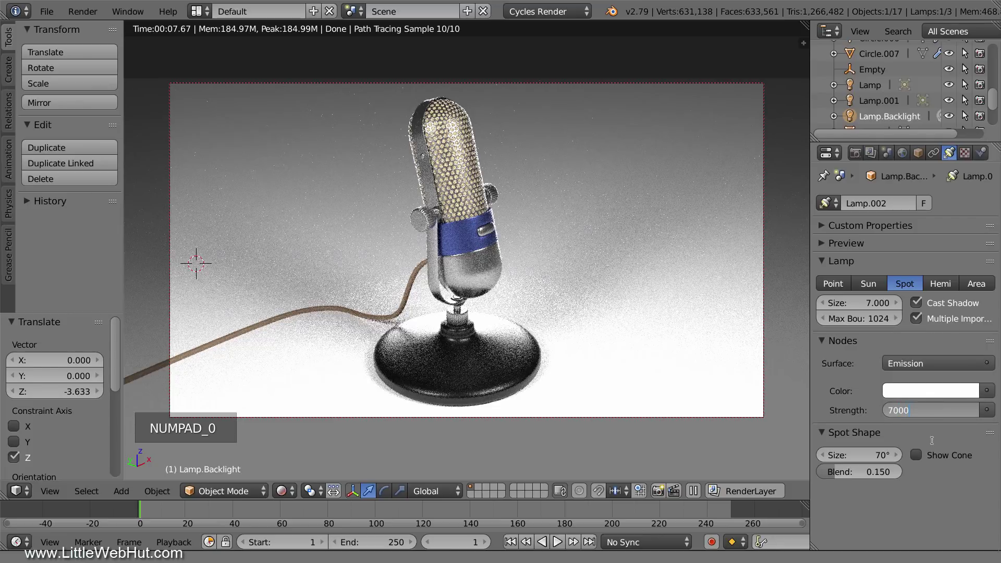
pyautogui.press('Return')
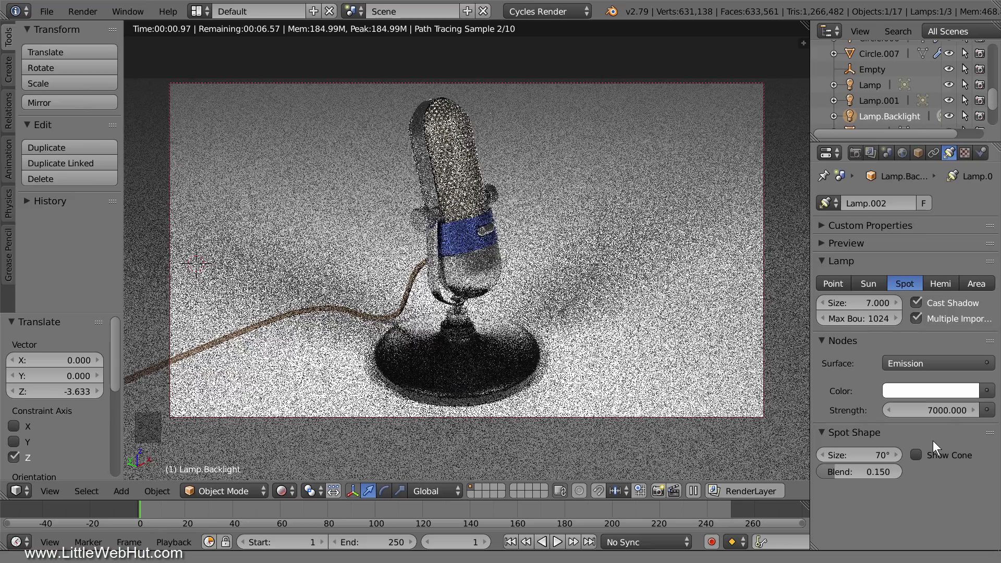